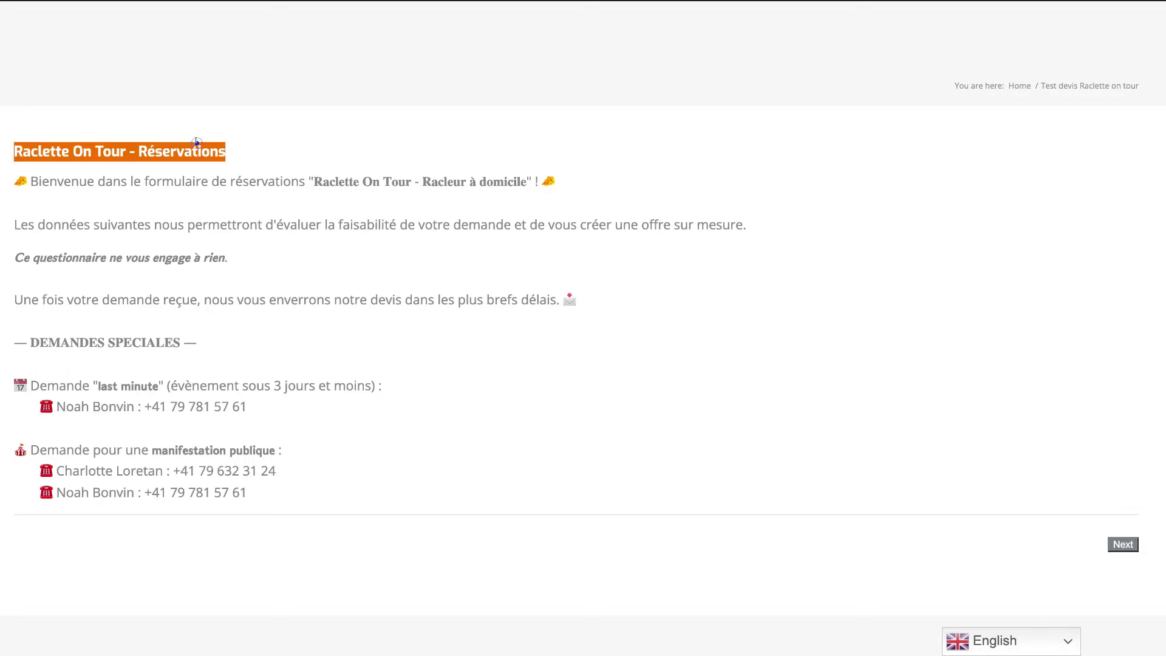
Highlight the booking form's title and introduction text to read them.
triple_click(195, 141)
click(196, 149)
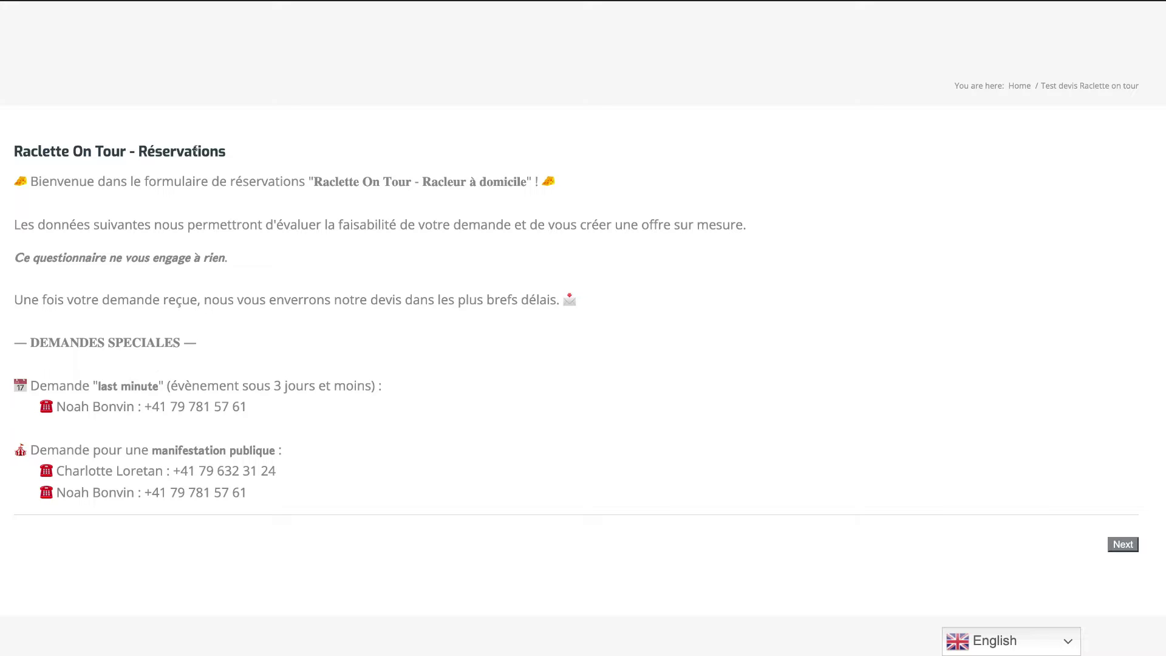
drag(12, 152, 712, 482)
click(624, 474)
Set the raclette date to 27.01.2022 with a 17:00 start time.
click(1122, 544)
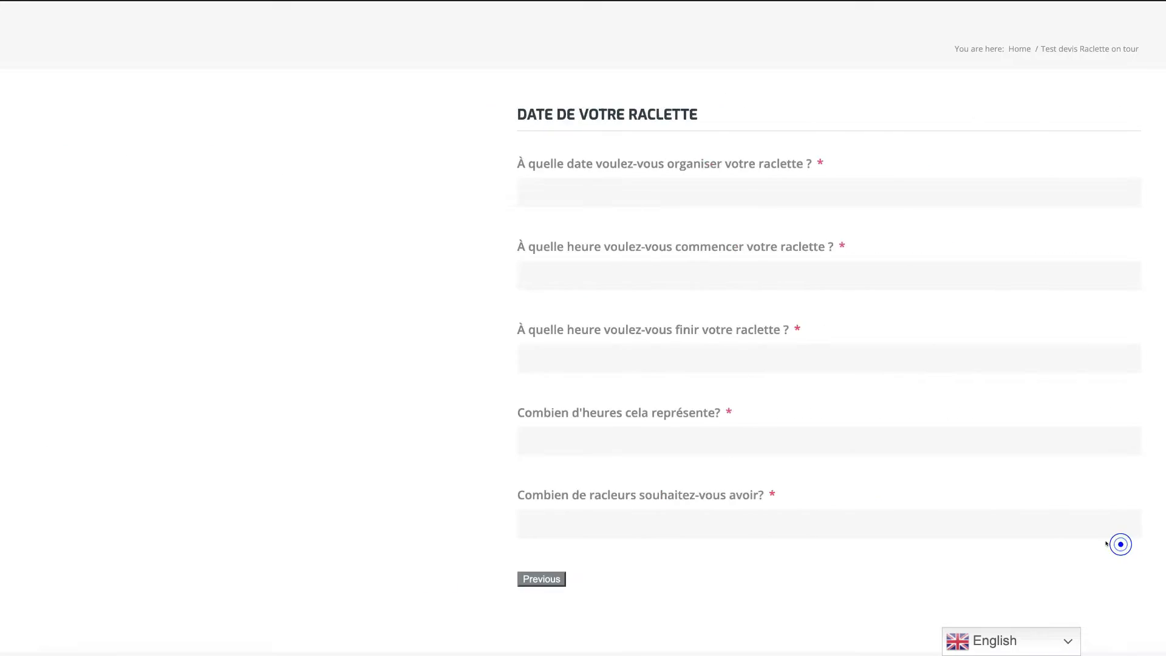
click(64, 187)
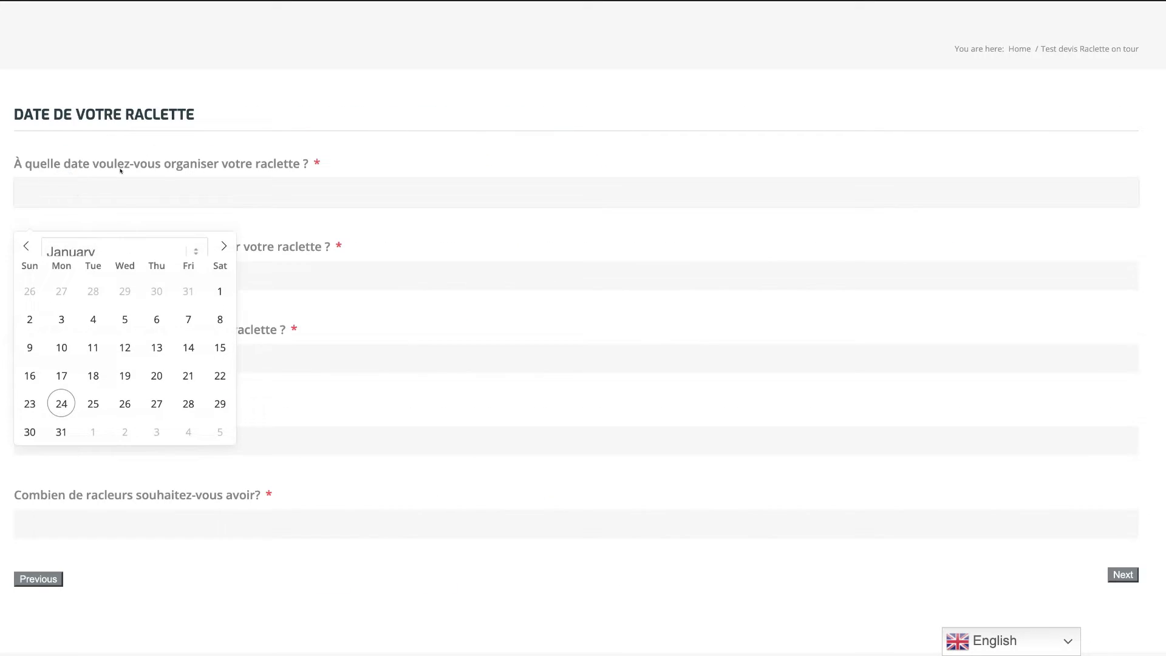
click(142, 405)
click(147, 277)
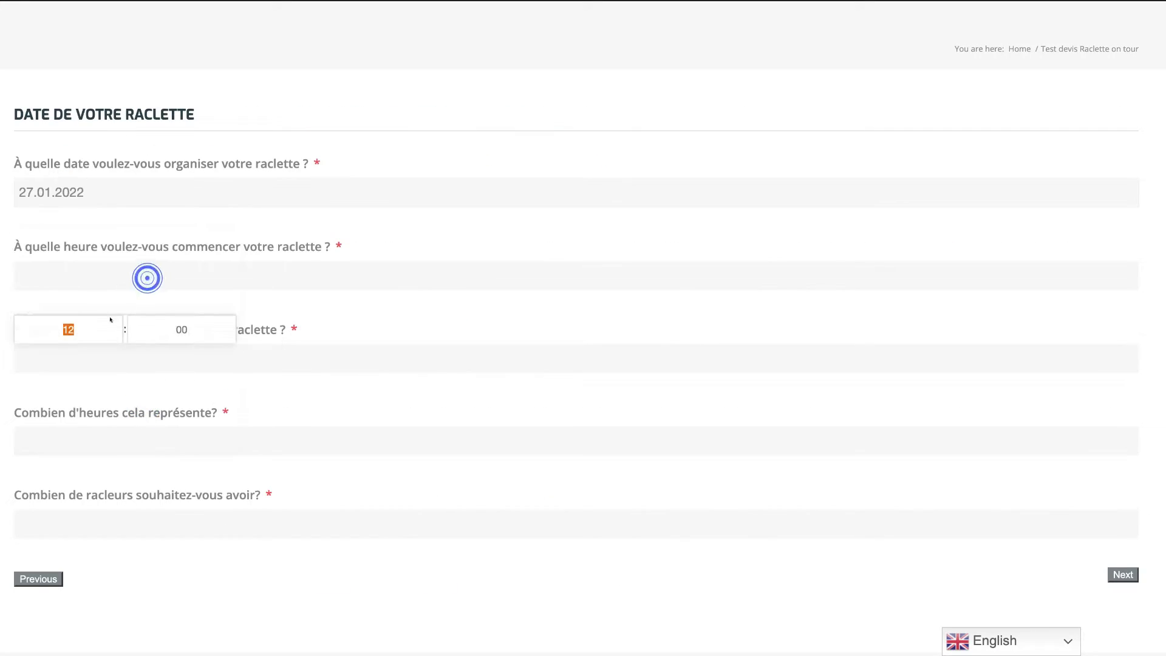
click(116, 321)
click(114, 321)
click(114, 320)
click(113, 321)
click(113, 321)
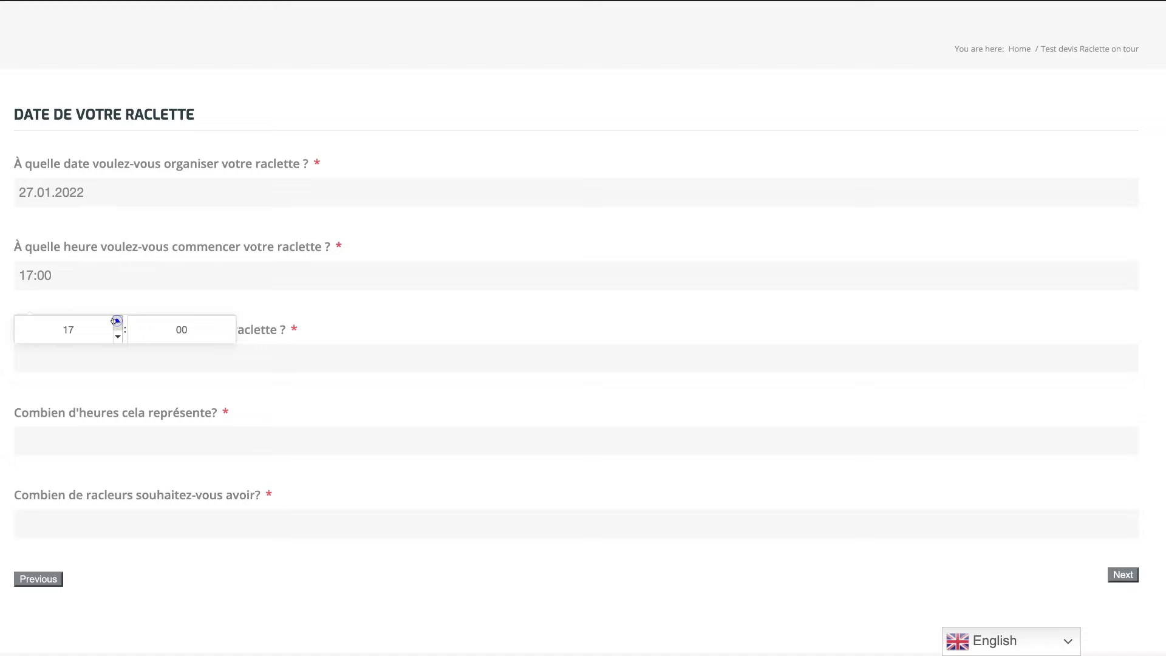
Set the finish time to 20:00 and the duration to 3 hours.
click(91, 349)
click(117, 404)
click(117, 404)
click(116, 404)
click(117, 404)
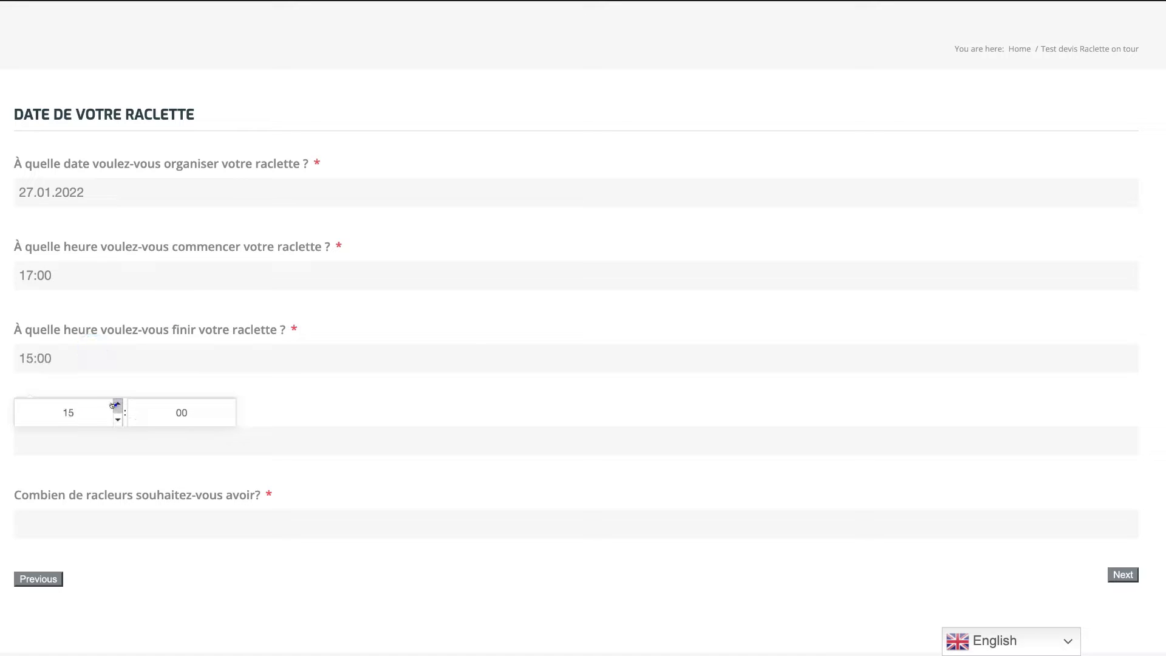
click(117, 404)
click(117, 403)
click(117, 404)
click(117, 404)
click(51, 430)
text(3)
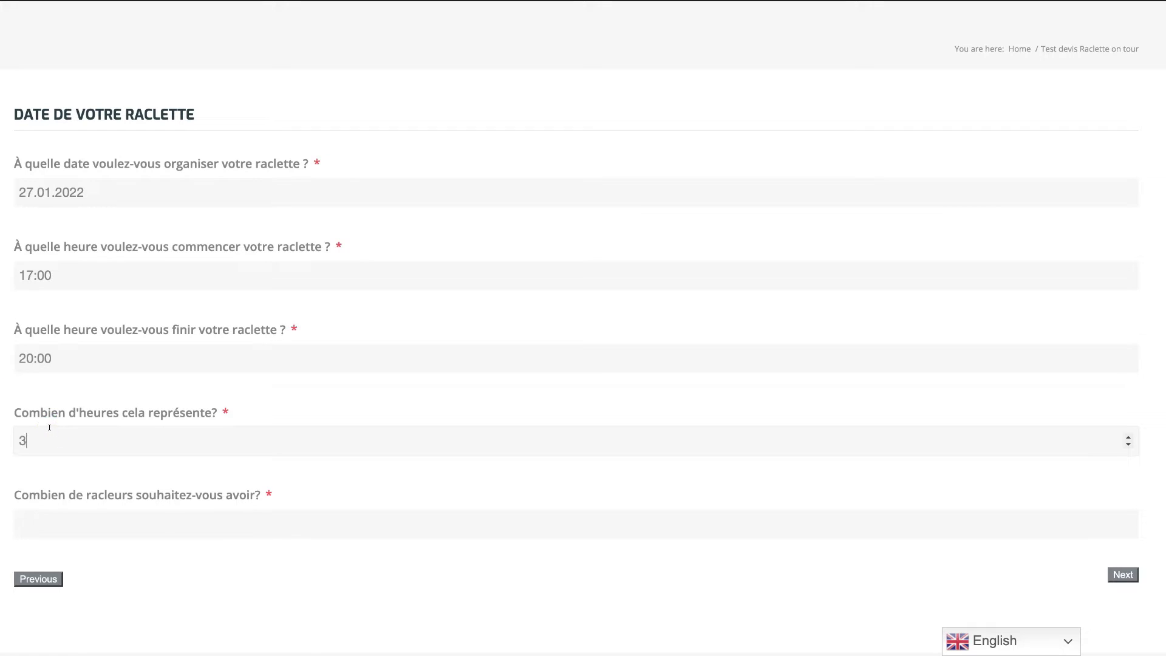
Set 1 racleur and continue to the location step.
click(161, 526)
click(1128, 520)
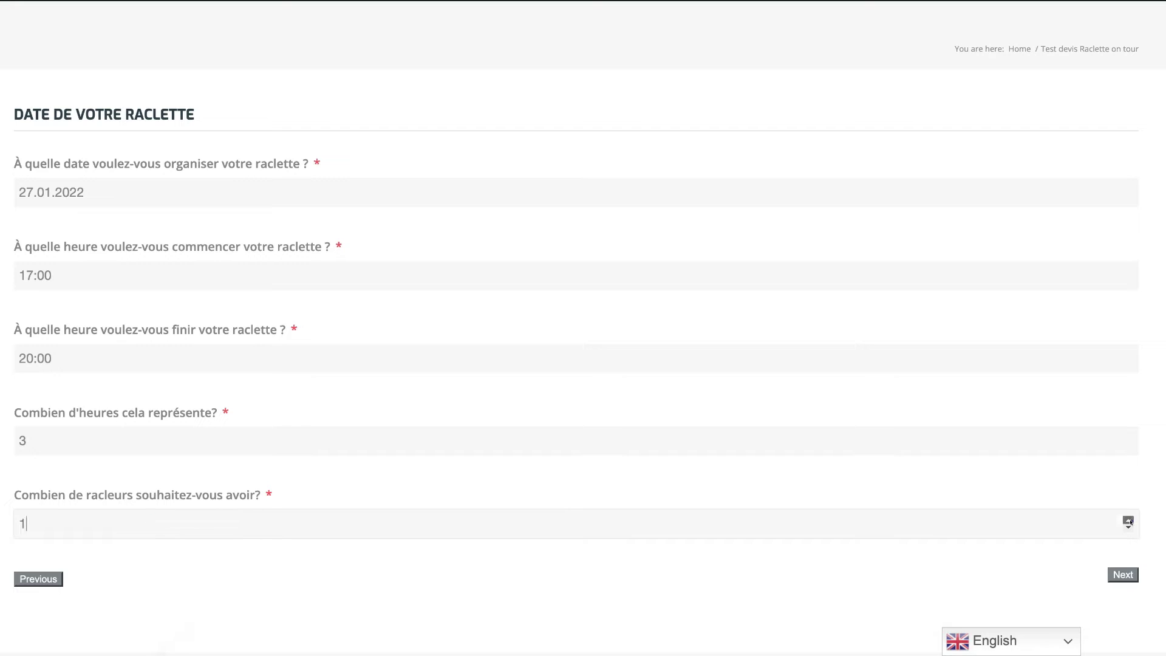
click(1128, 520)
click(1124, 575)
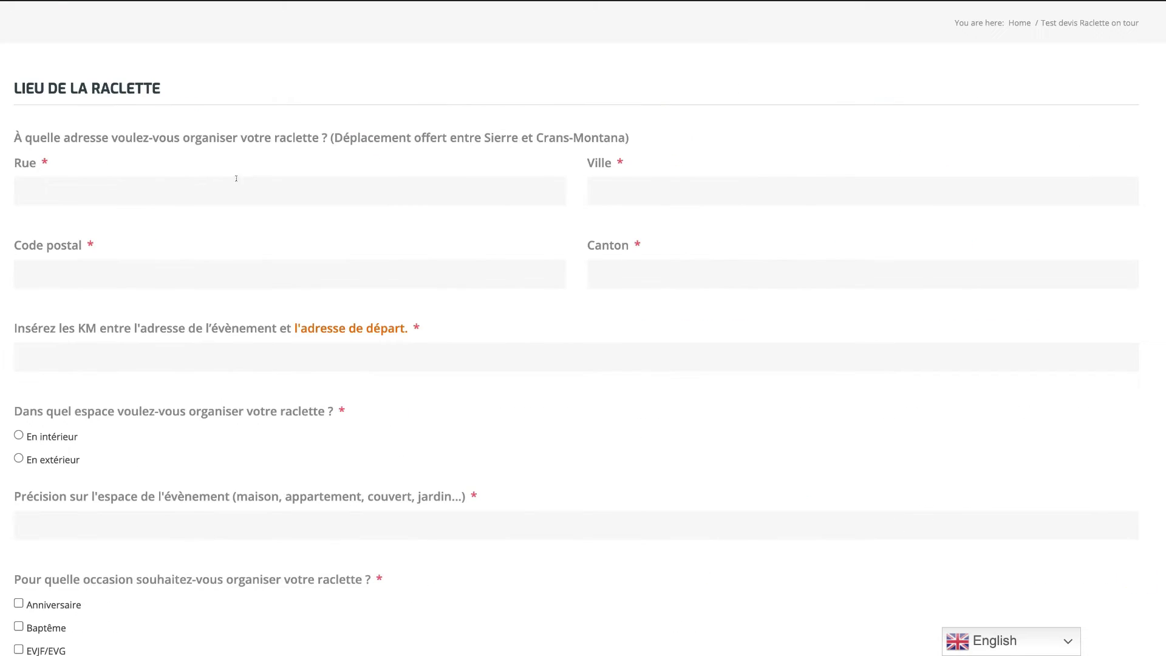
click(166, 197)
text(R)
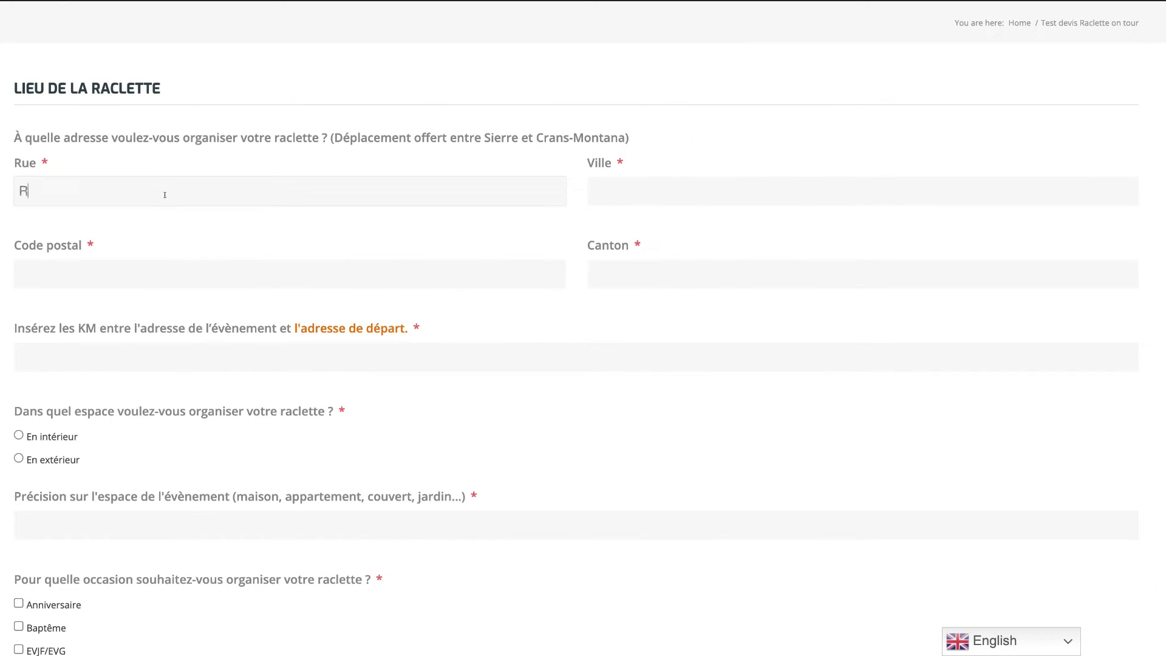
text(ue d)
key(BackSpace)
key(BackSpace)
key(BackSpace)
click(636, 178)
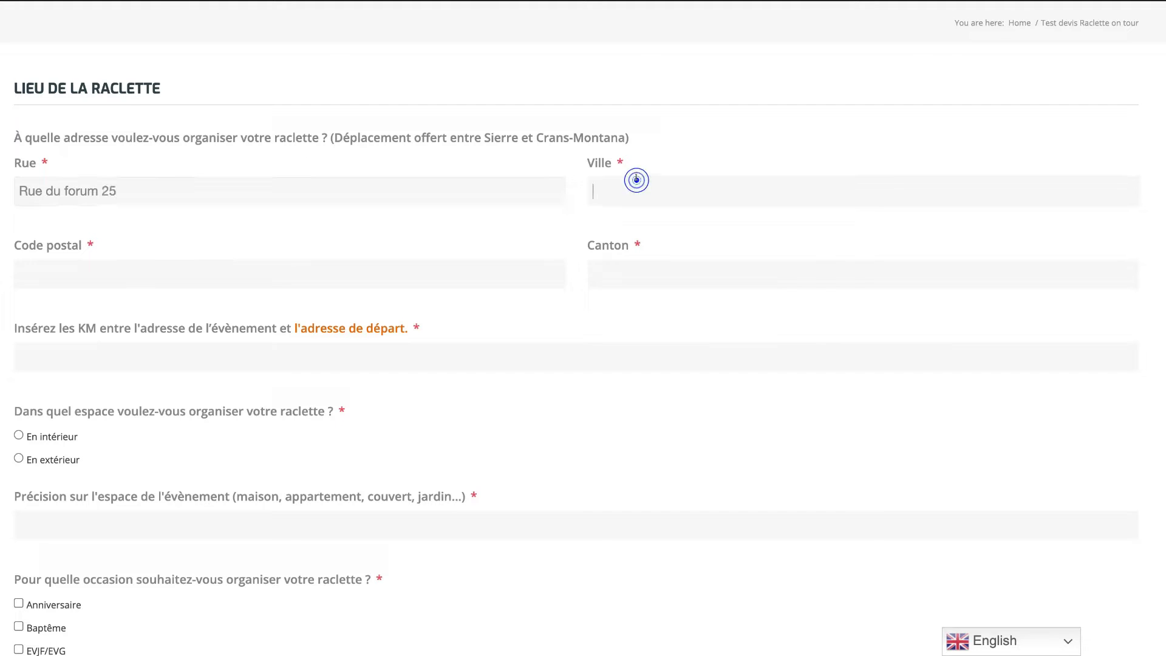
text(Marting)
key(BackSpace)
key(BackSpace)
key(BackSpace)
key(BackSpace)
text(tigny)
Enter postal code 1920 and canton VALAIS, then open the departure address in Google Maps.
click(267, 271)
text(1920)
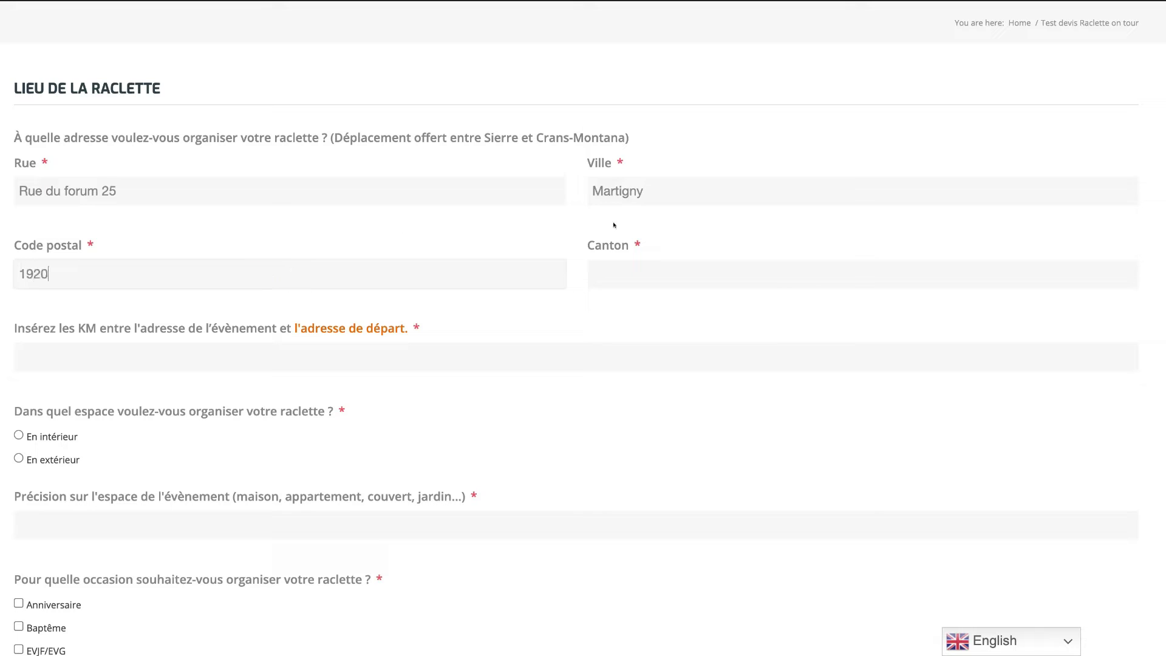
click(632, 279)
text(VALAIS)
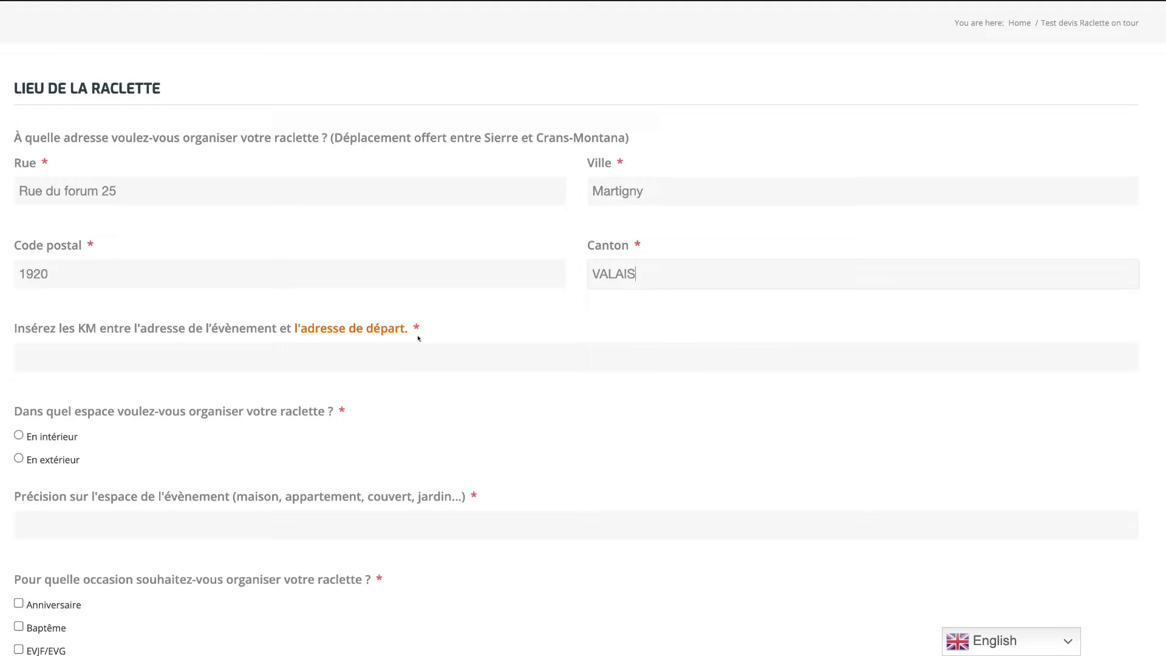
click(164, 349)
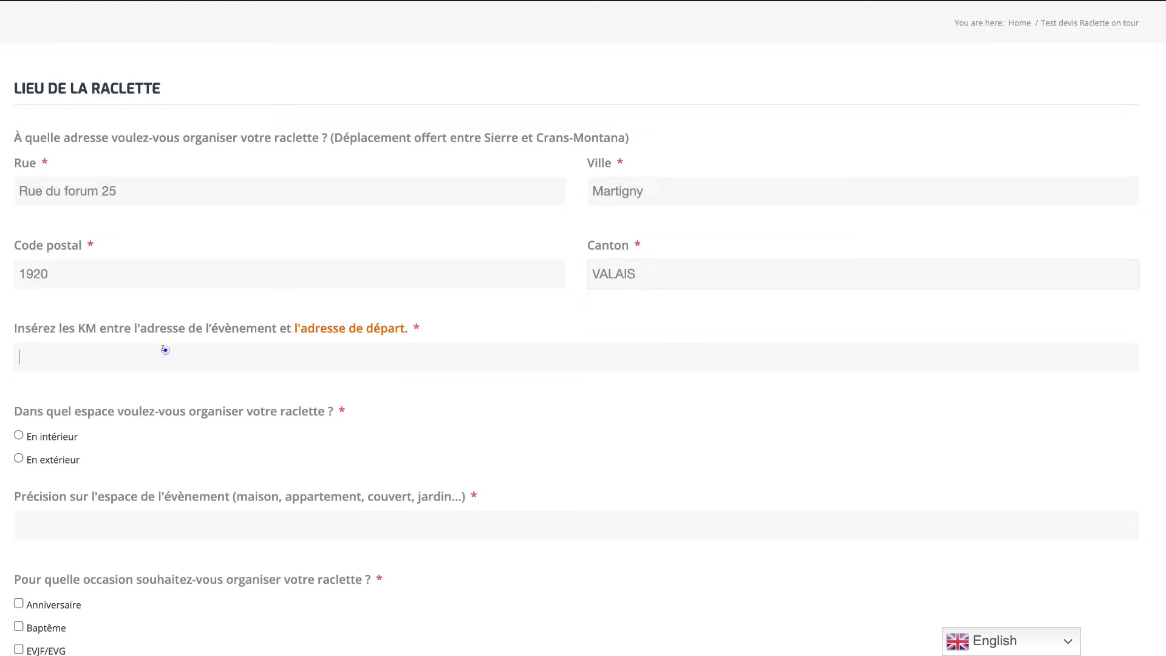
click(350, 329)
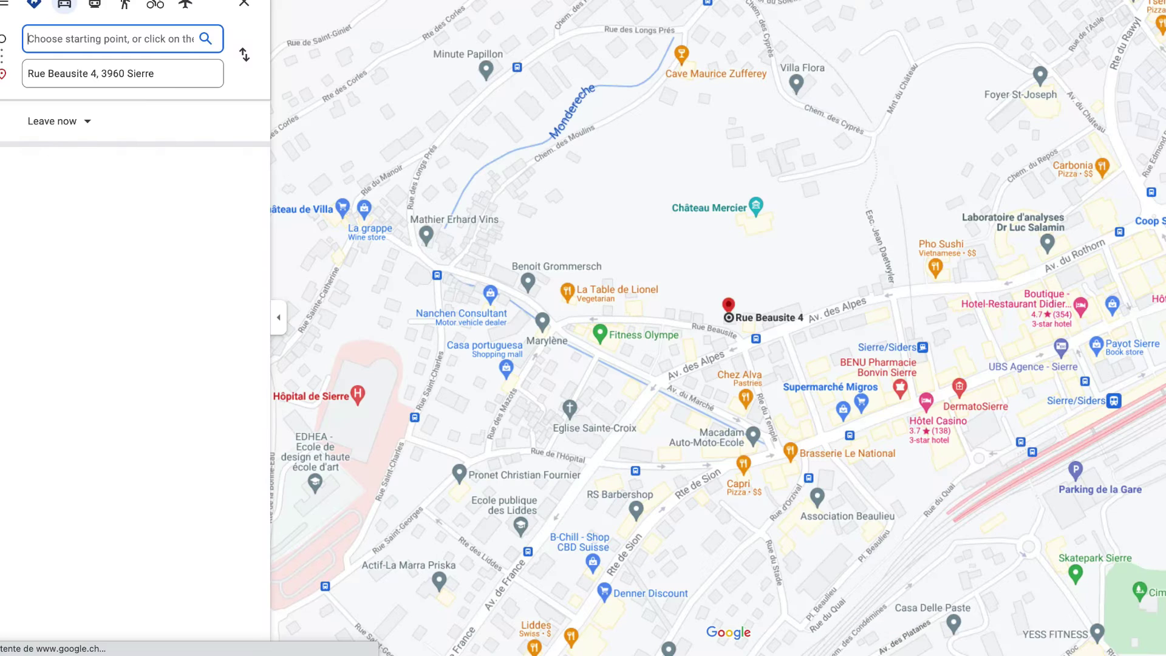
Route from MARTIGNY to the departure address (42.9 km, 28 min), then return to the form.
click(68, 39)
text(MARTIGNY)
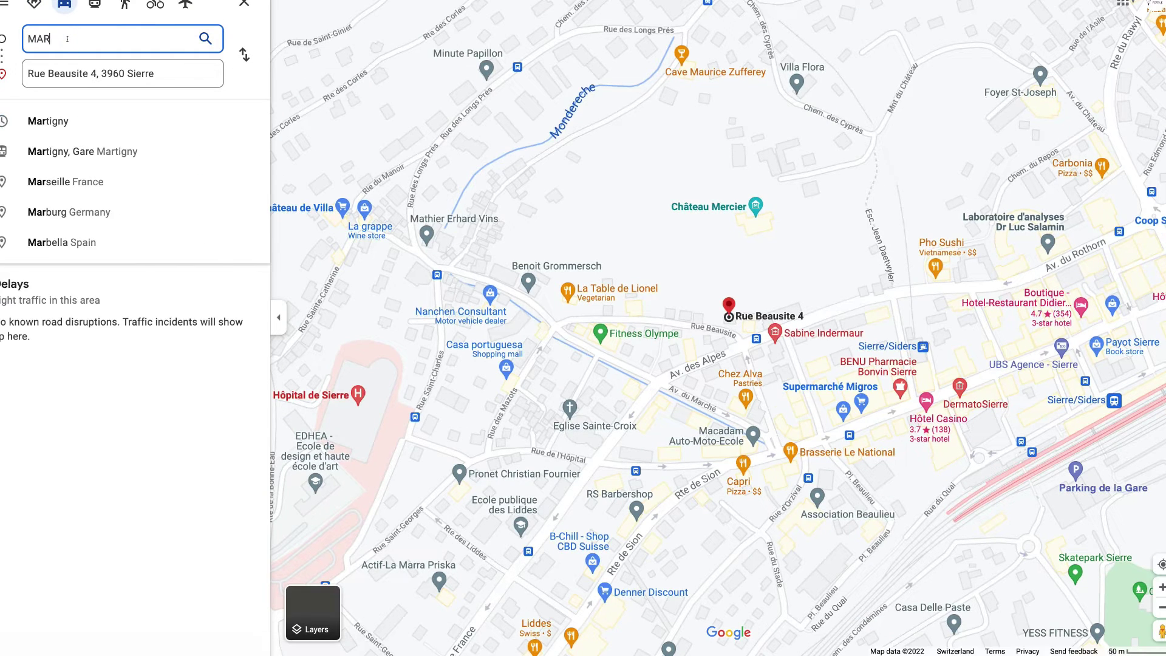
click(75, 96)
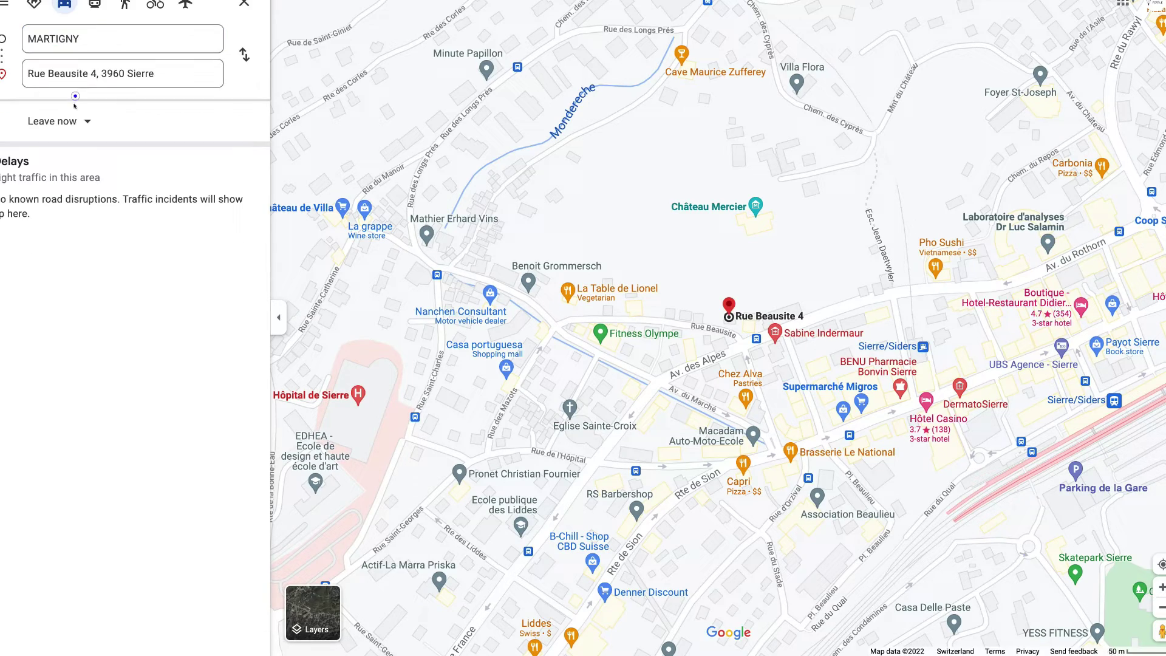
click(97, 39)
click(102, 39)
click(205, 37)
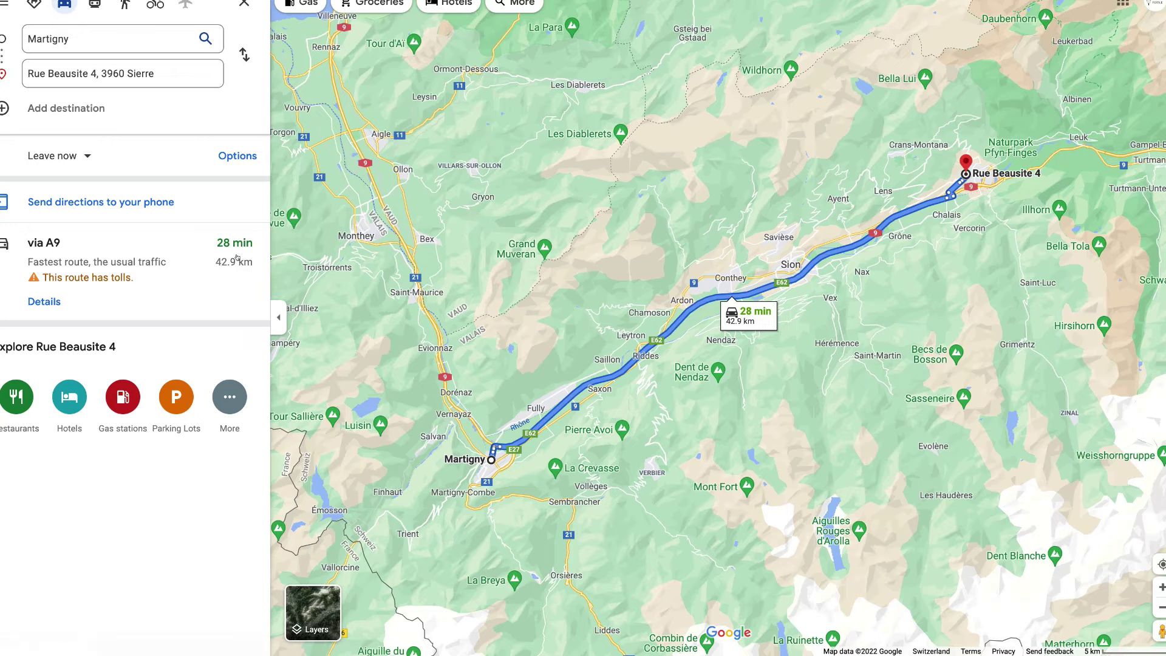
key(ctrl+Tab)
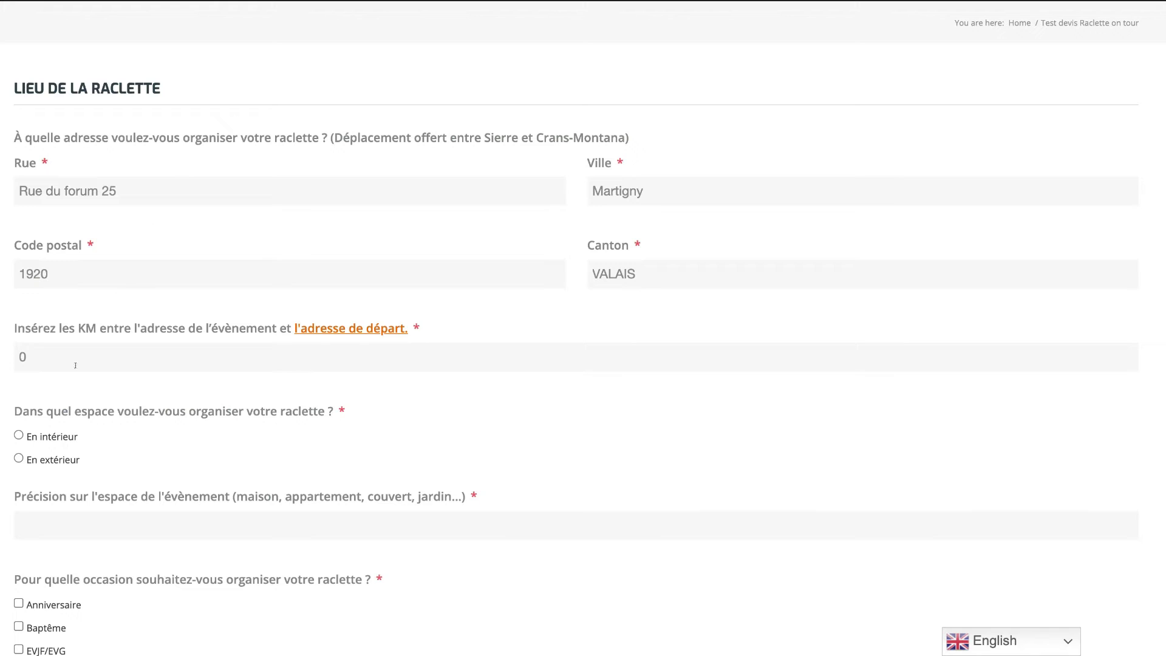
Enter 43 km as the distance and choose an outdoor venue (En extérieur).
click(76, 355)
text(43)
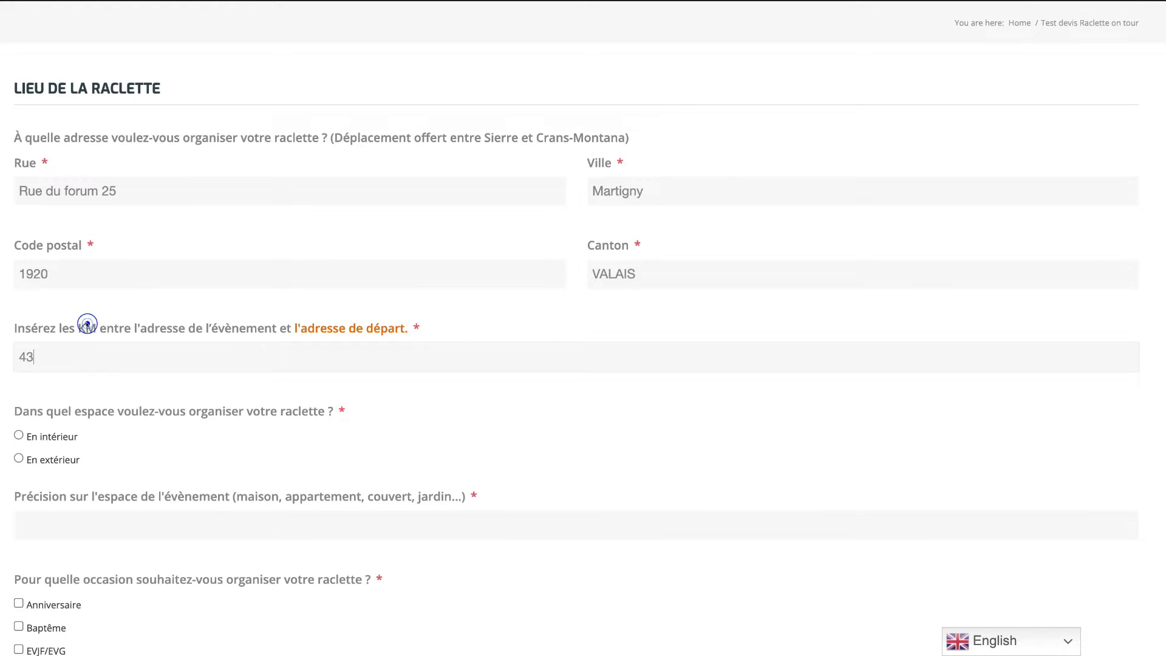
scroll(86, 324, down, 2)
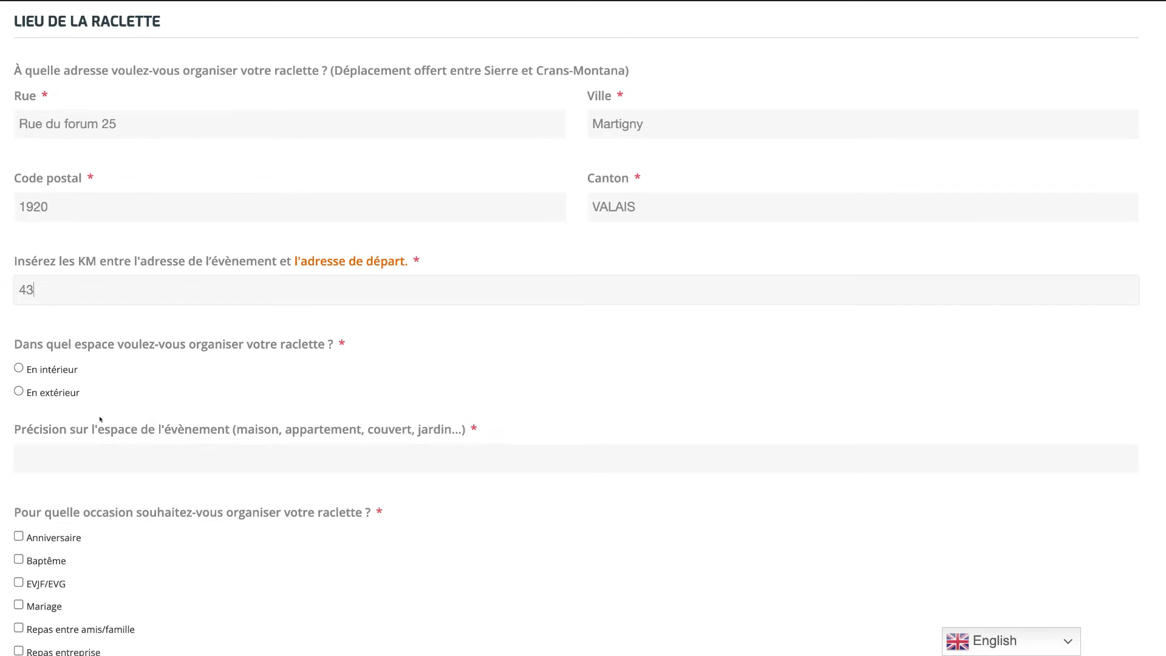
click(44, 369)
click(44, 391)
click(45, 365)
click(54, 386)
Describe the venue as 'Maison', tick Anniversaire, and continue to the participants step.
scroll(69, 401, down, 1)
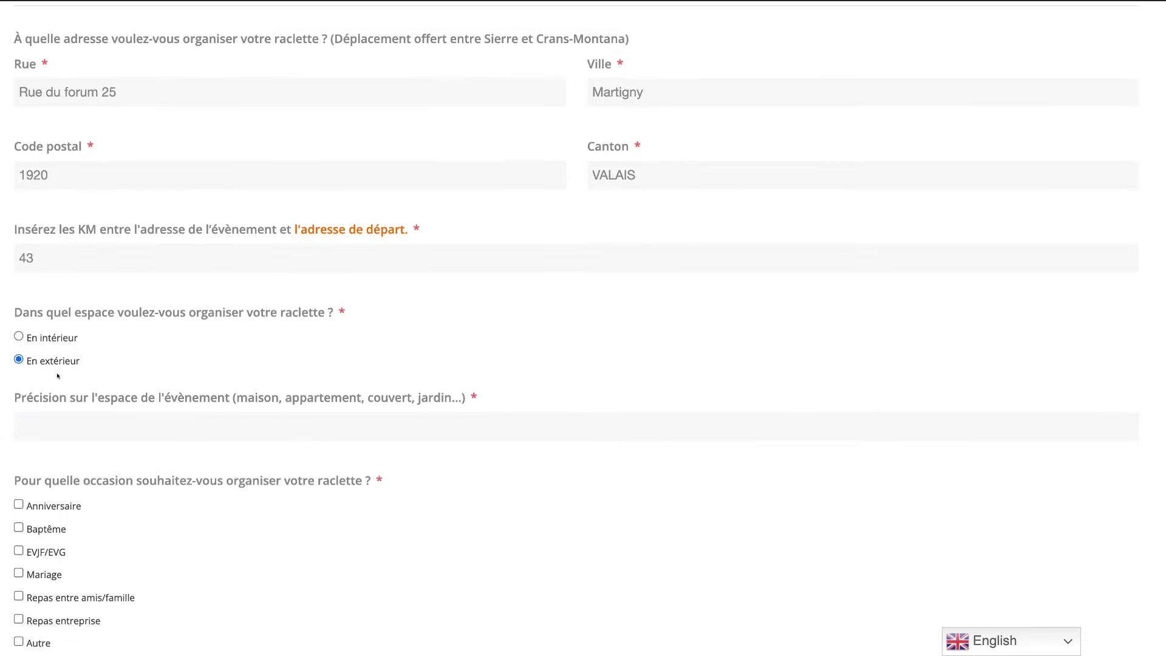
scroll(61, 376, down, 2)
click(73, 378)
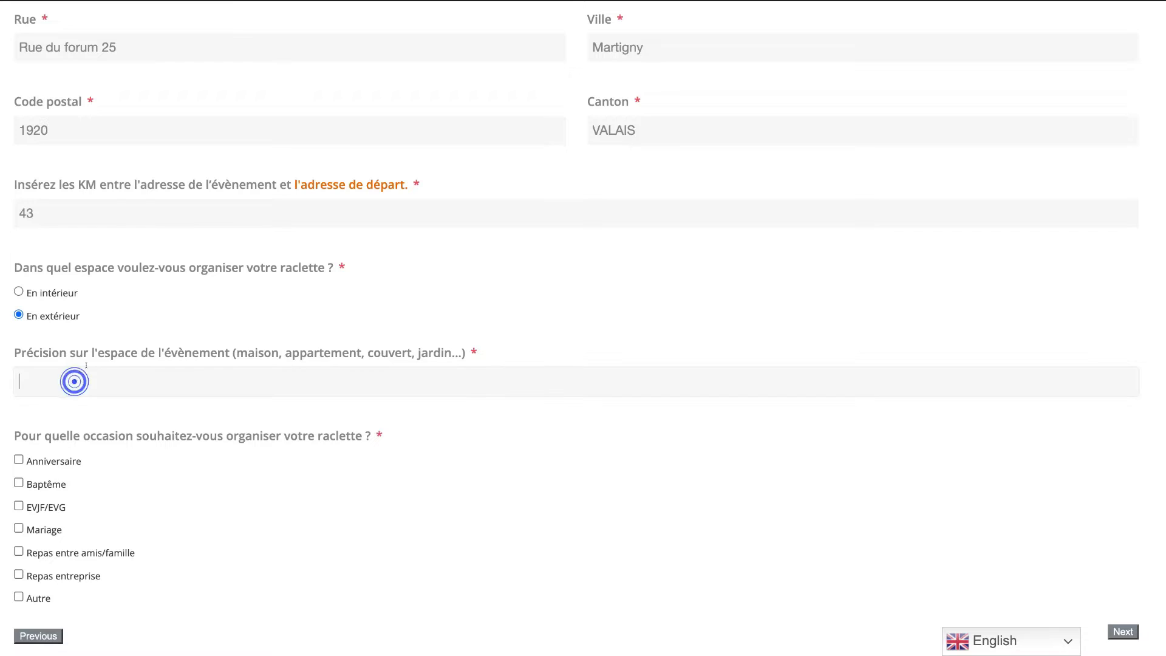
scroll(123, 346, down, 2)
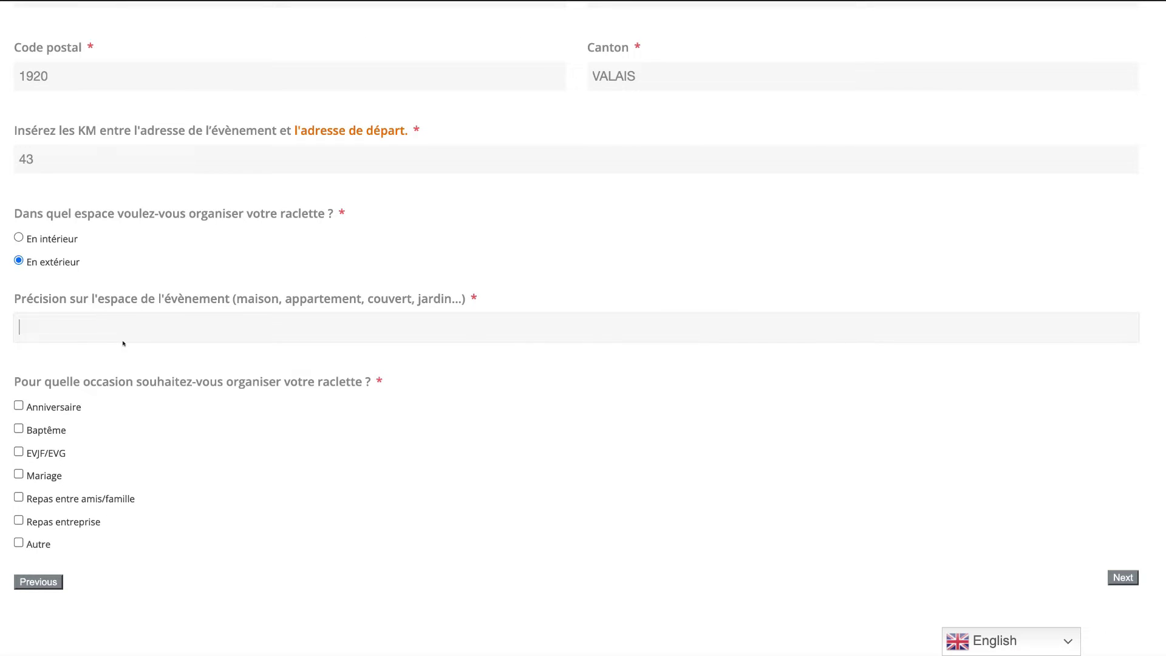
text(m)
key(BackSpace)
text(Maison)
click(46, 404)
click(1127, 577)
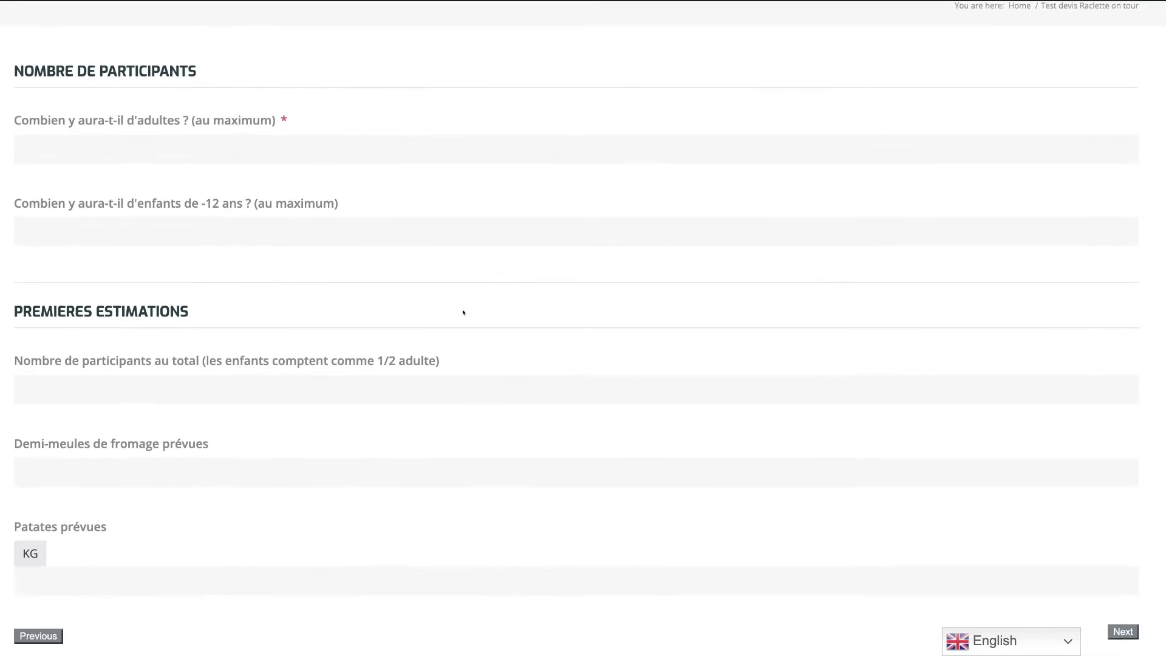
Enter 12 adults and 4 children.
click(145, 162)
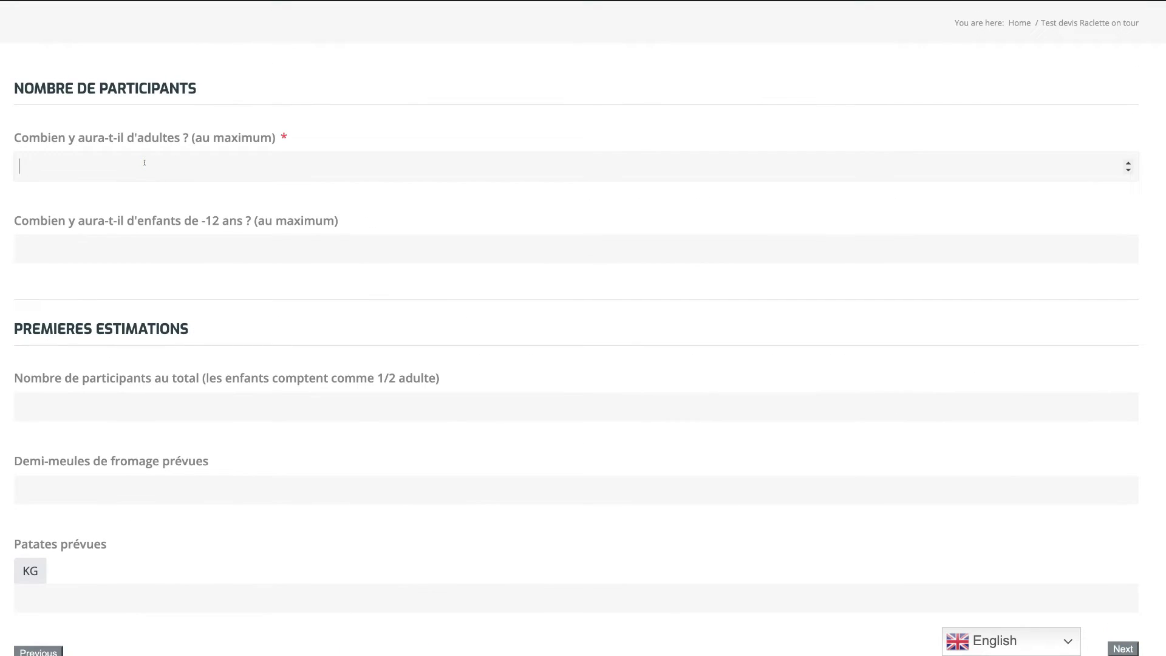
text(12)
click(103, 253)
text(4)
Review the first estimates: the heading, the children-count-as-half note and the cheese estimate.
drag(5, 329, 320, 334)
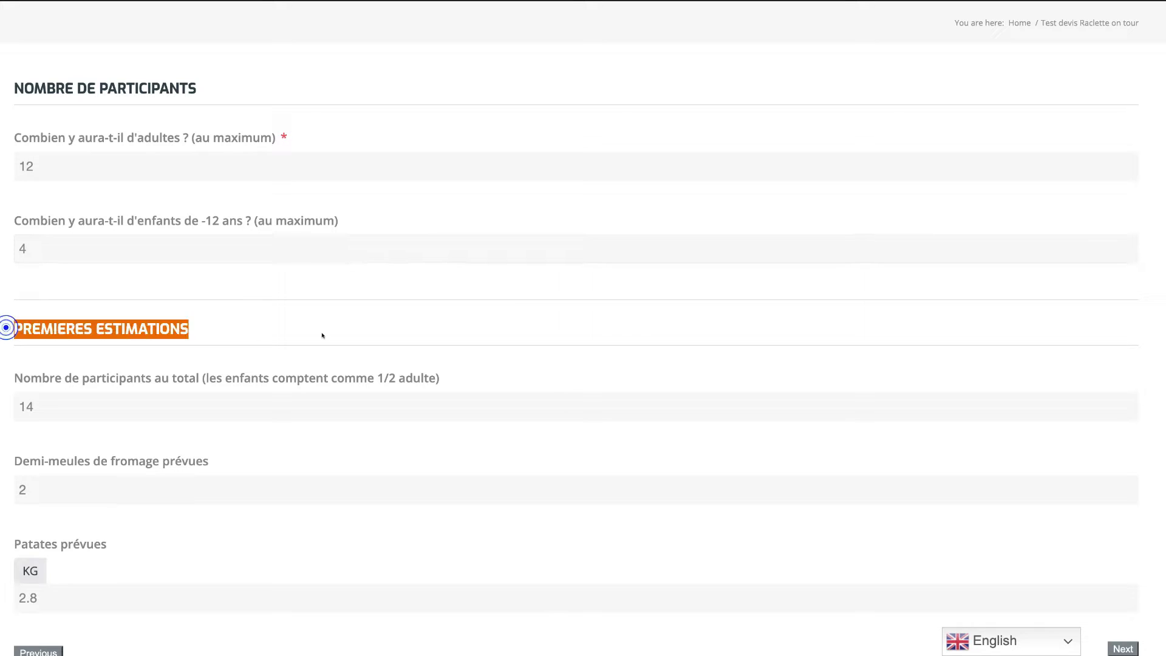
click(148, 310)
scroll(37, 355, down, 1)
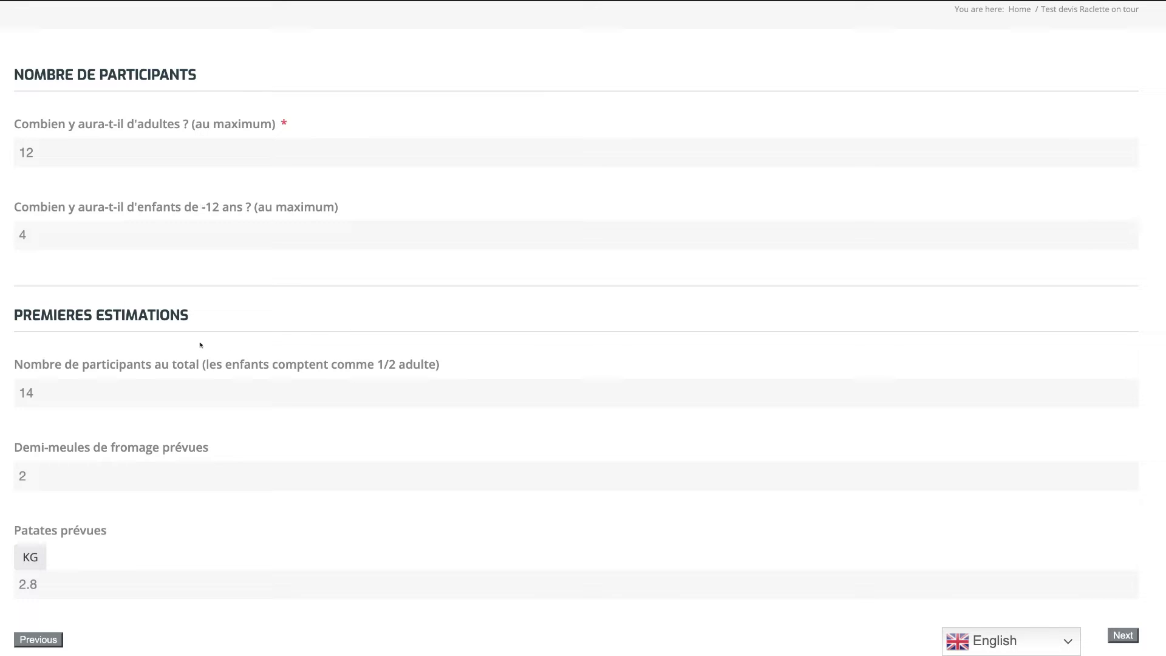
drag(206, 365, 438, 365)
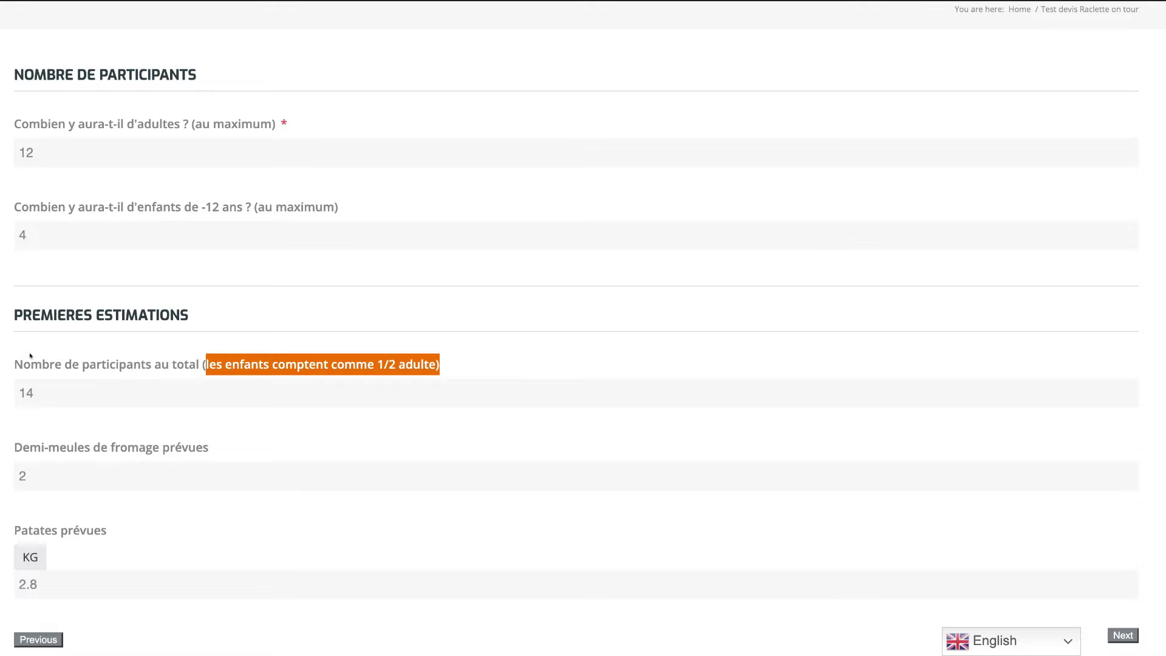
scroll(43, 423, down, 1)
drag(2, 428, 105, 450)
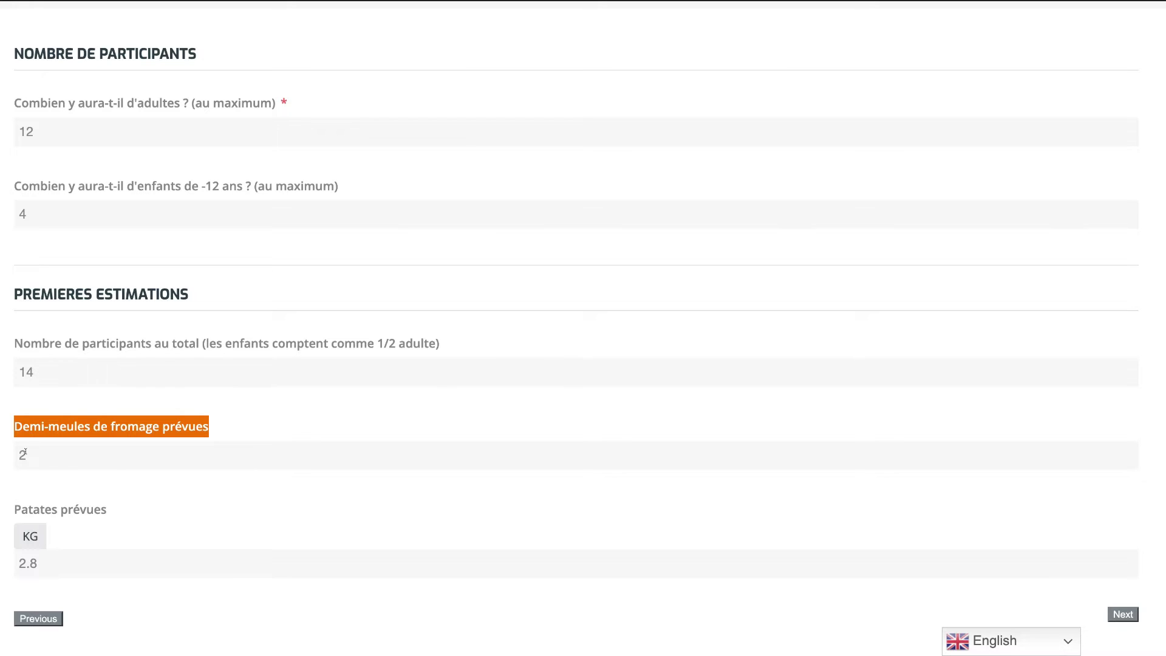
Change the adults count to 19, giving 21 participants, 3 cheese halves and 4.2 kg potatoes.
click(50, 128)
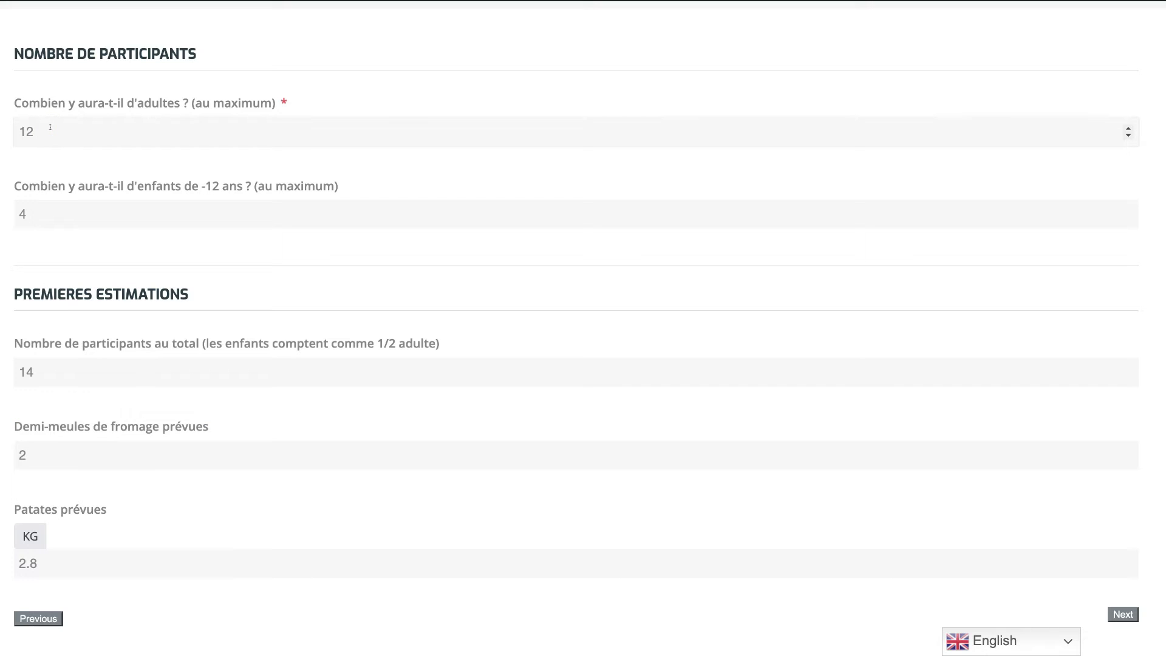
key(BackSpace)
text(4)
key(BackSpace)
text(5)
key(BackSpace)
text(6)
key(BackSpace)
text(7)
key(BackSpace)
text(8)
key(BackSpace)
text(9)
Move to the offers step and order 2 Assiettes valaisannes.
double_click(51, 562)
click(1123, 614)
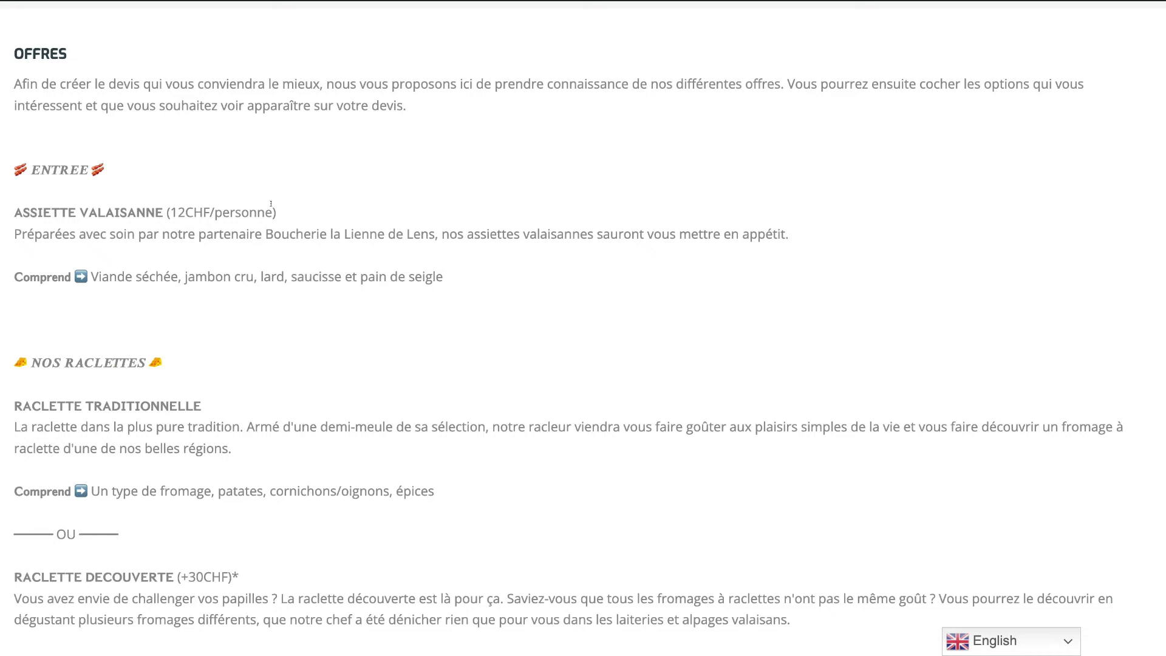
scroll(271, 205, down, 1)
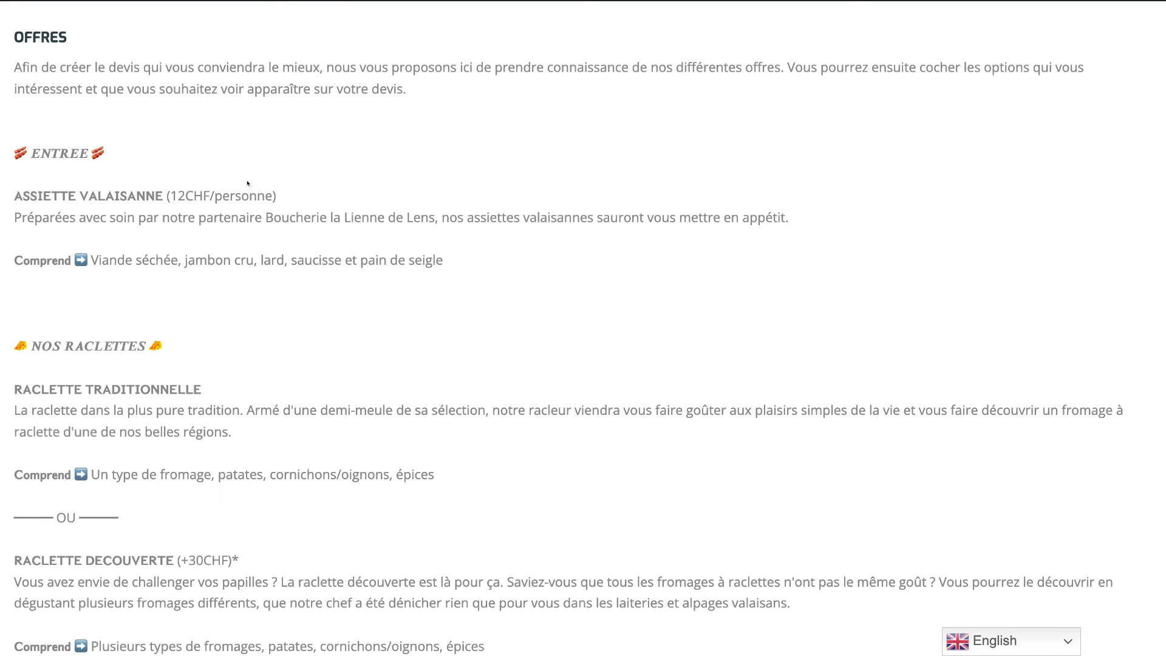
scroll(130, 289, down, 3)
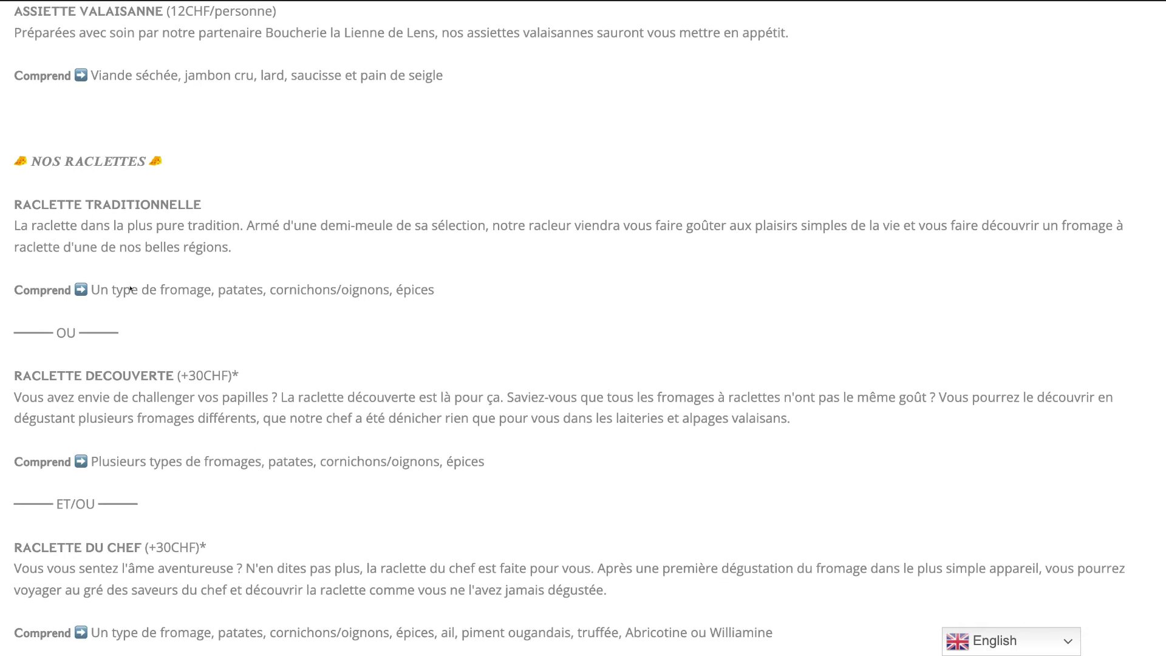
scroll(164, 202, down, 8)
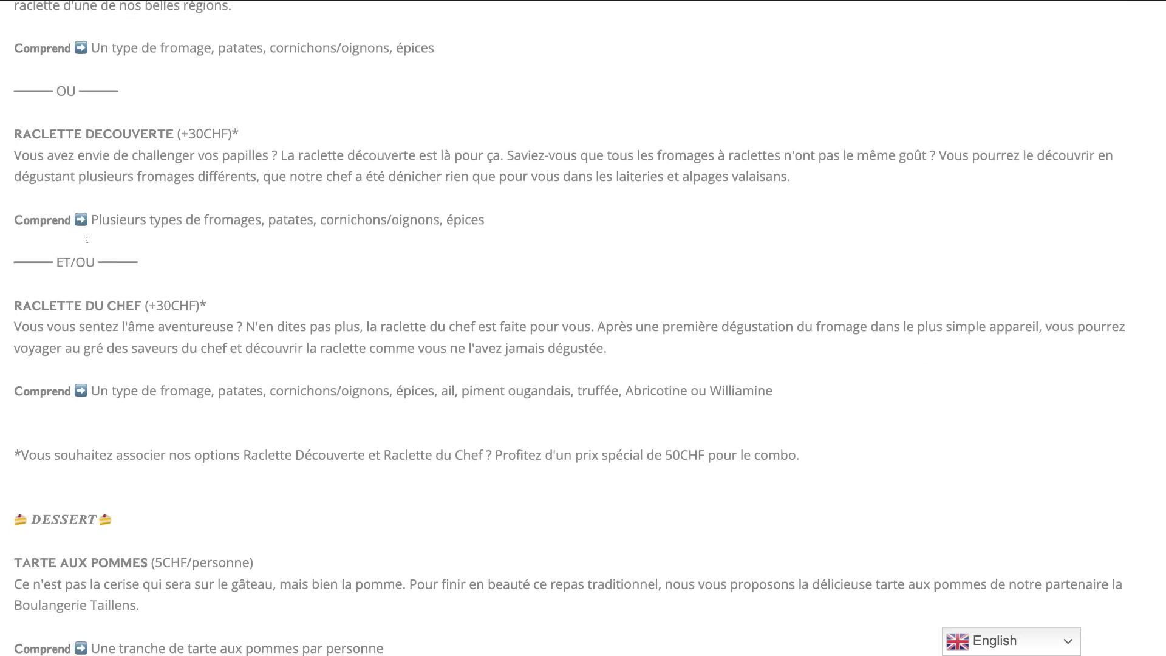
scroll(87, 240, down, 5)
click(75, 296)
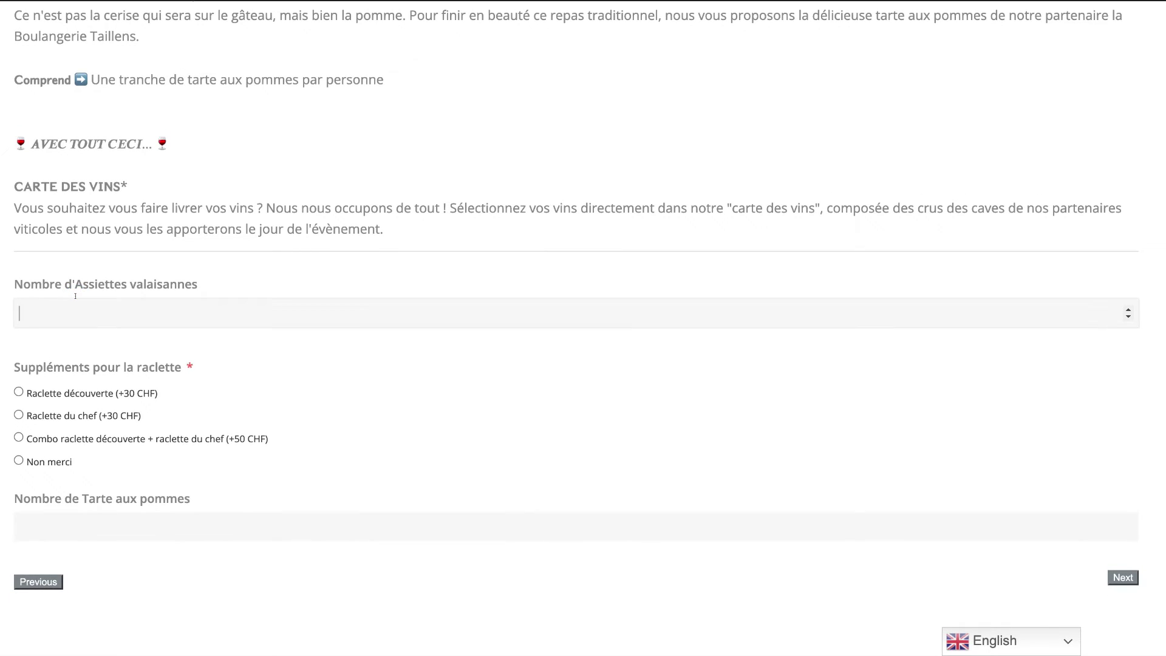
text(2)
Choose the Combo raclette découverte + raclette du chef supplement.
click(32, 393)
click(47, 416)
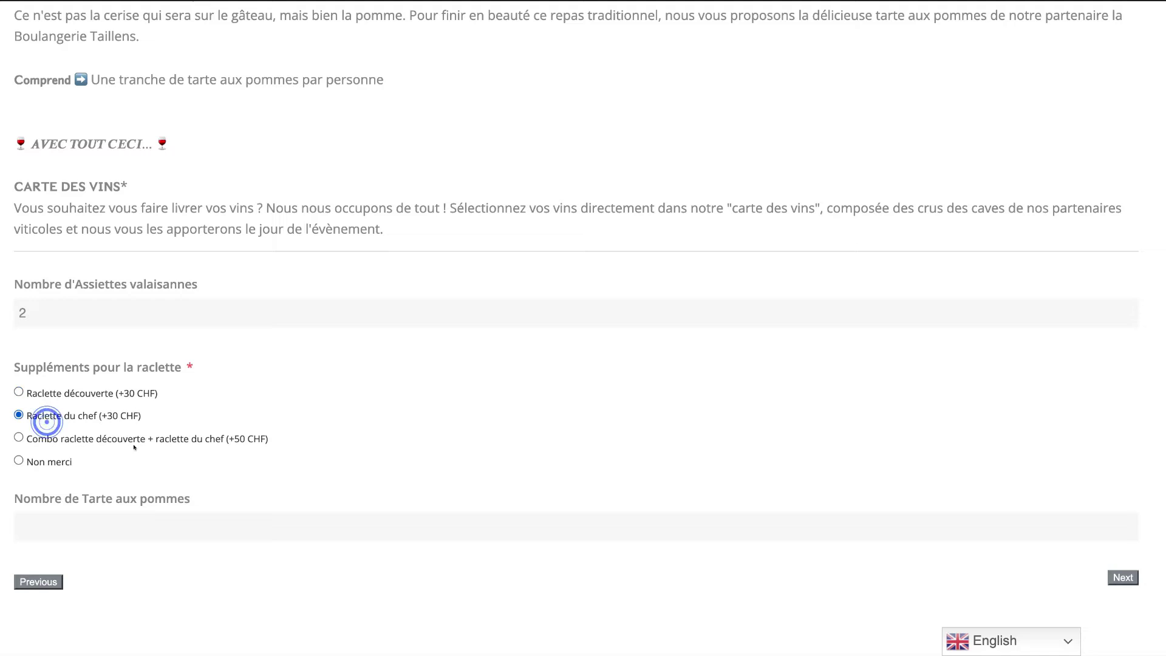
click(66, 440)
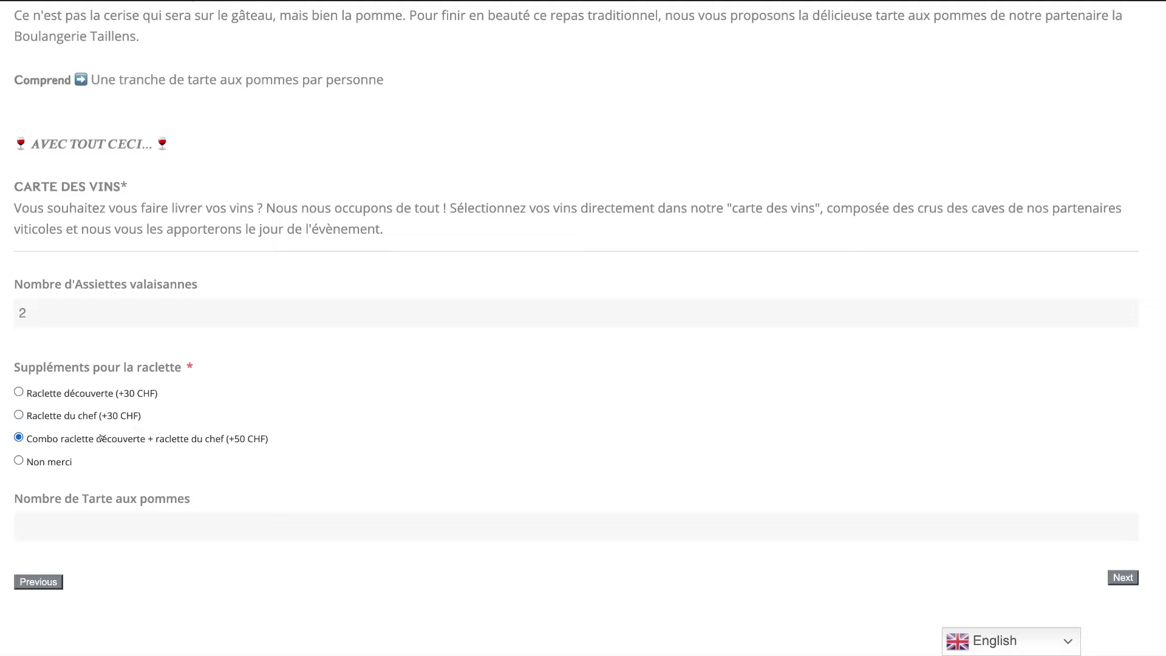
click(51, 463)
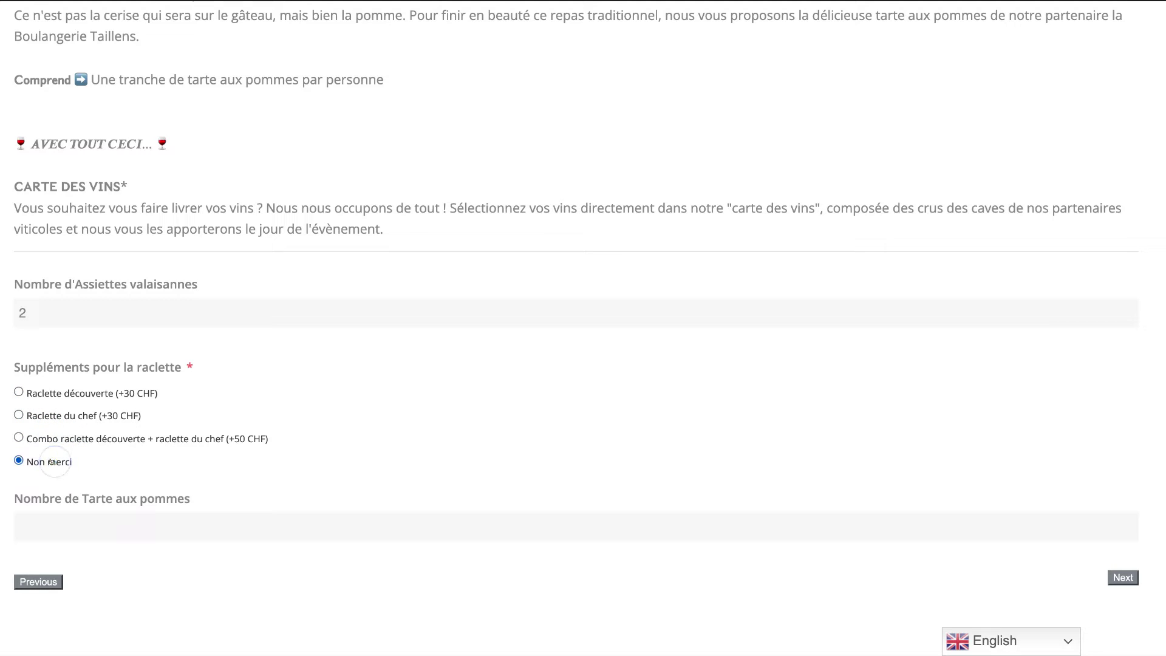
click(78, 440)
Order 4 Tarte aux pommes.
click(107, 523)
text(4)
click(363, 483)
click(176, 520)
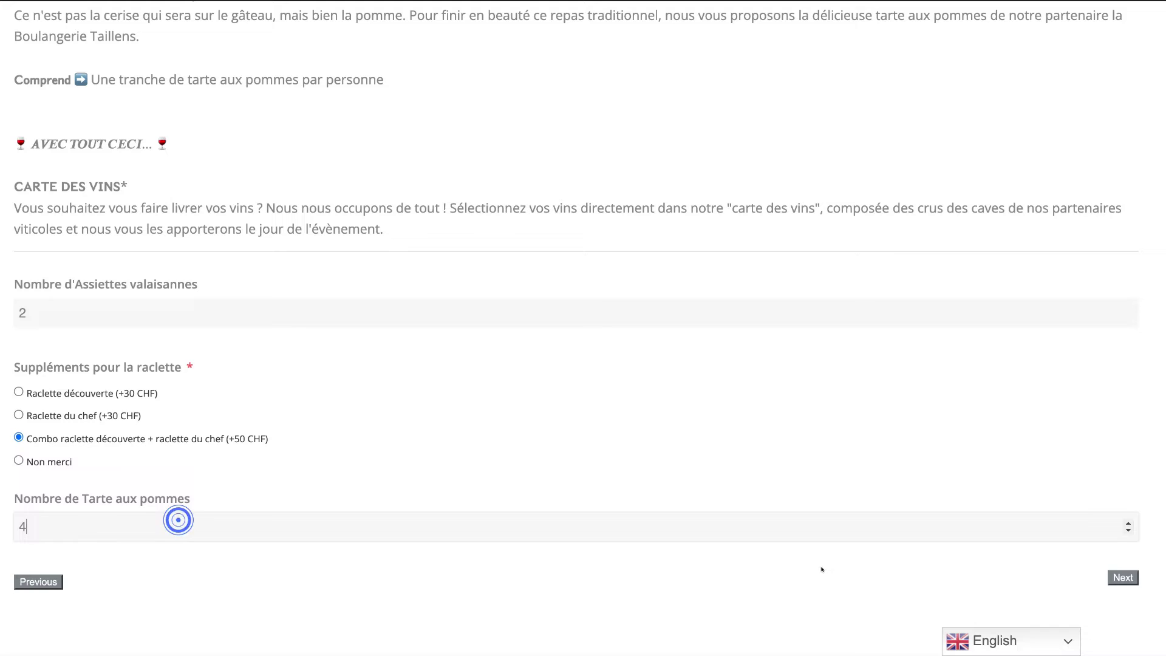
Open the quote summary and check the Service Racleur 450.00 and oven rental 20.00 amounts.
click(1117, 577)
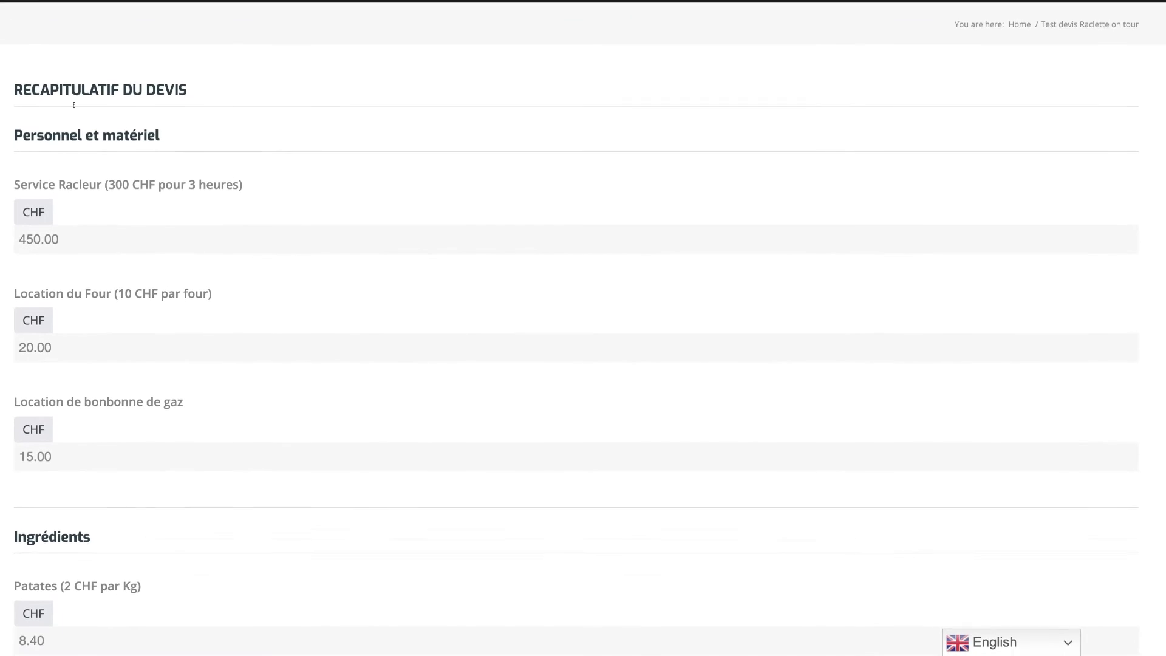
scroll(156, 172, down, 2)
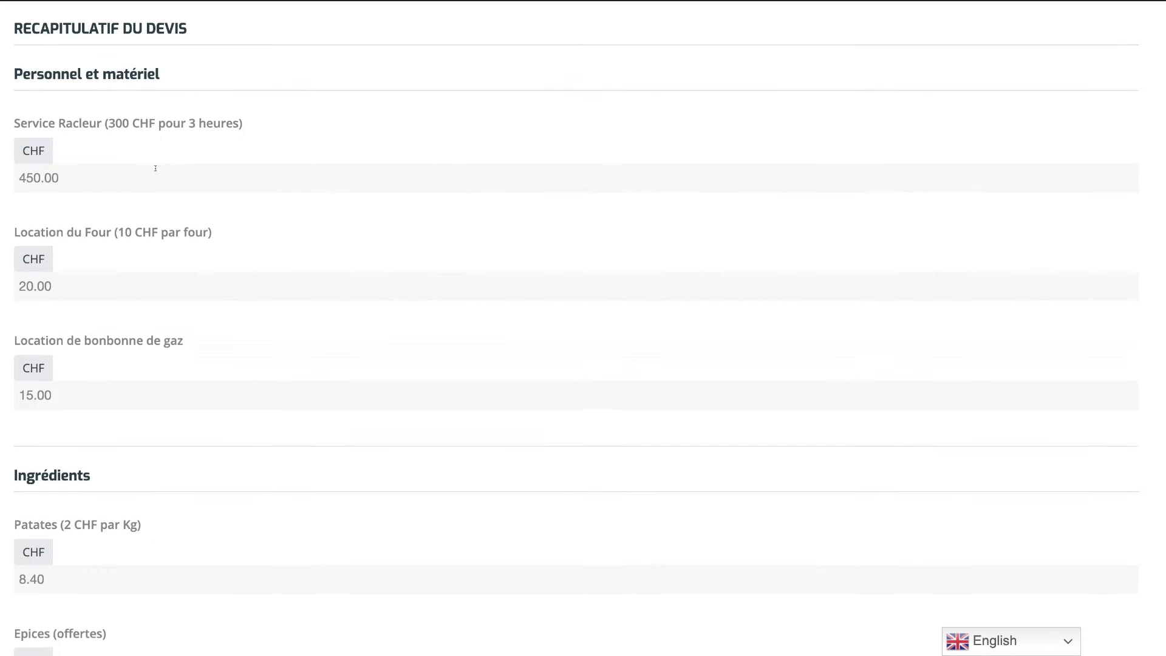
drag(14, 120, 281, 130)
triple_click(146, 129)
triple_click(146, 128)
click(197, 127)
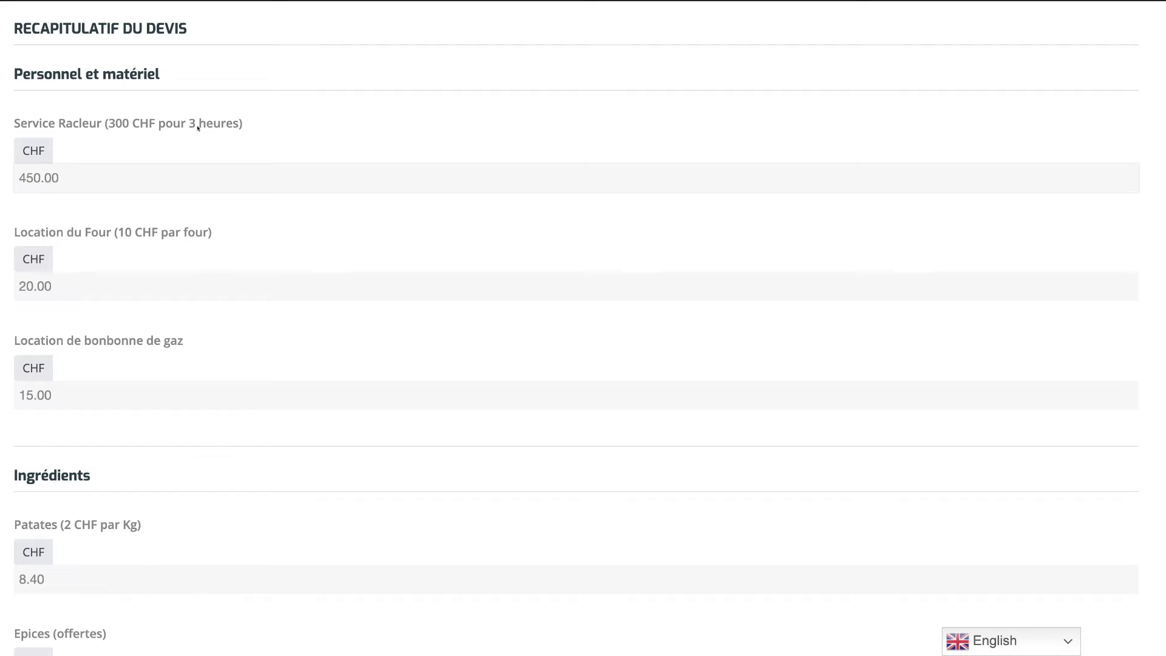
double_click(46, 177)
click(46, 244)
triple_click(70, 234)
click(35, 285)
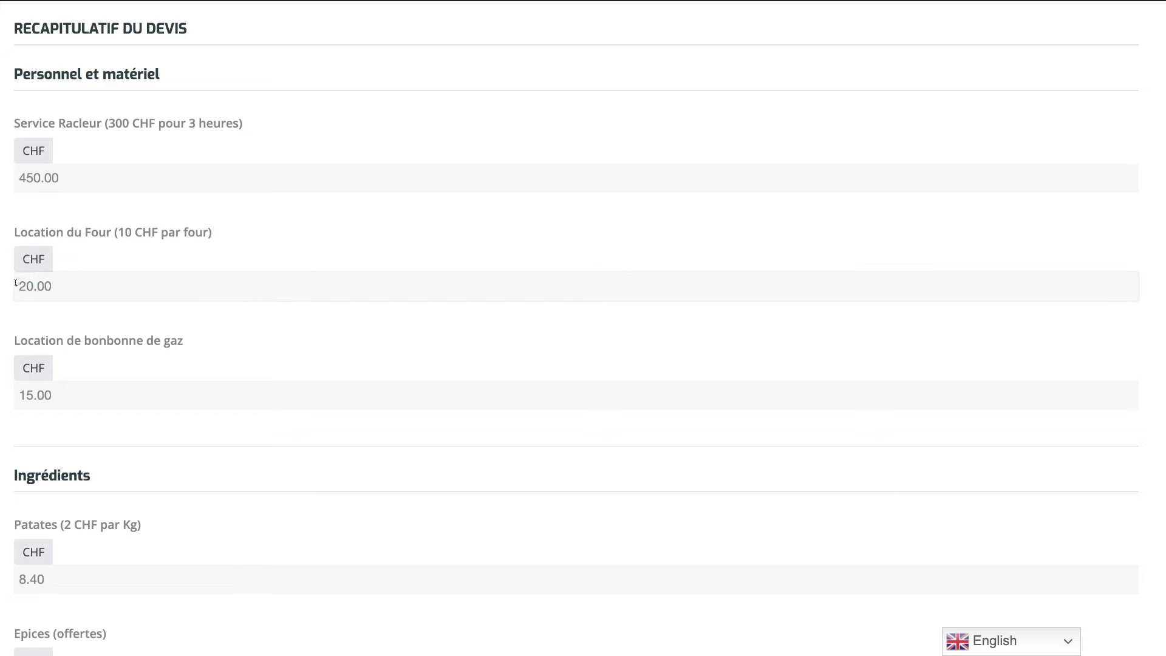
drag(16, 285, 64, 282)
Review the remaining quote lines, including the gas bottle rental and the 32.25 travel cost.
scroll(105, 247, down, 2)
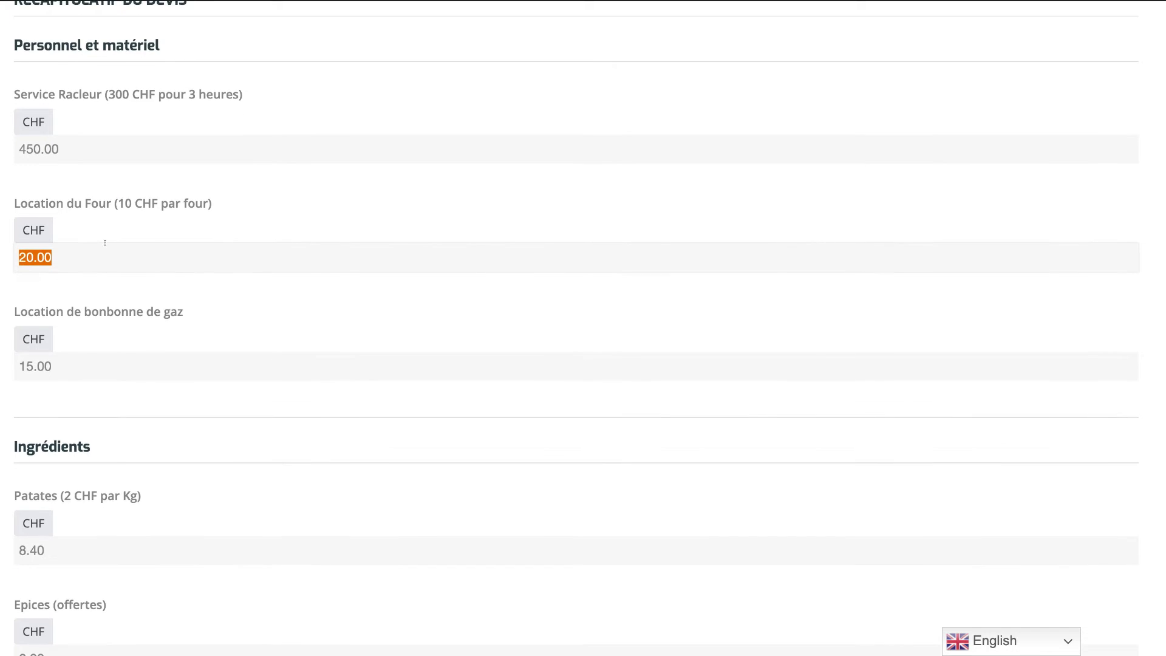
drag(7, 280, 149, 300)
triple_click(148, 286)
click(141, 284)
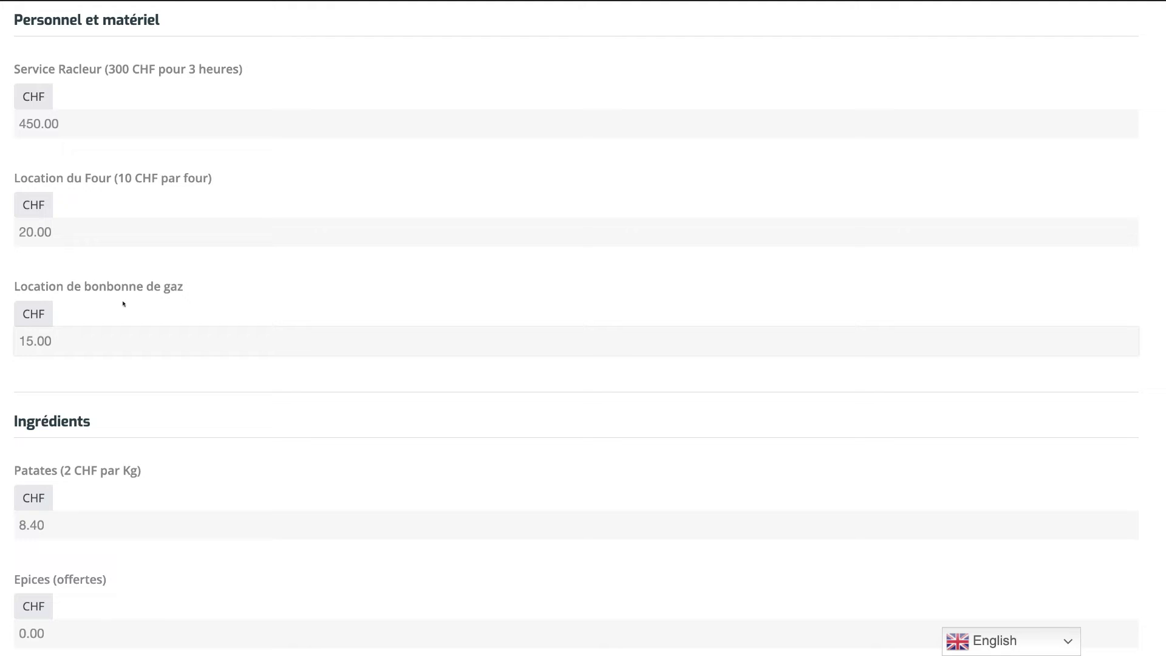
scroll(53, 331, down, 3)
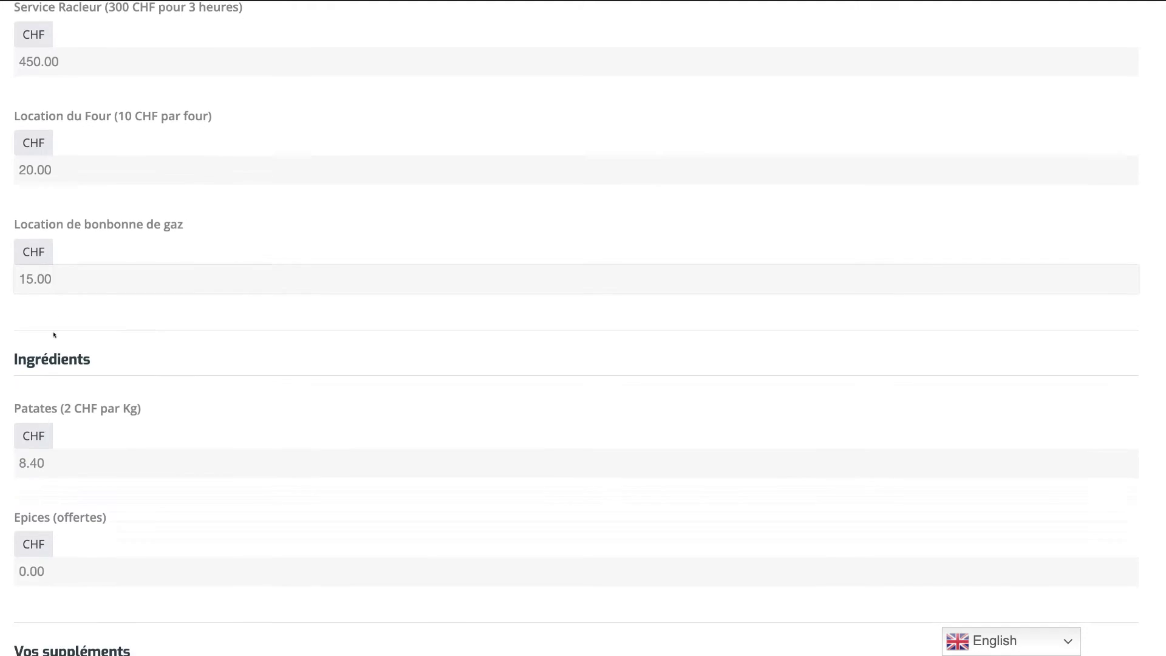
scroll(57, 321, down, 1)
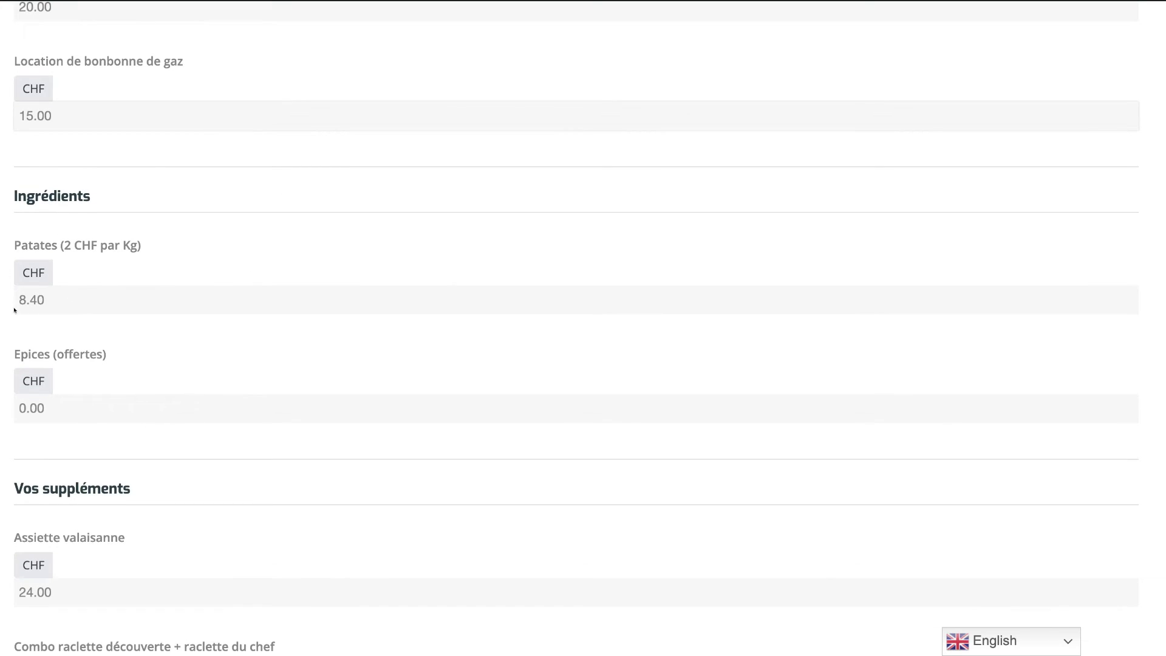
scroll(91, 261, down, 1)
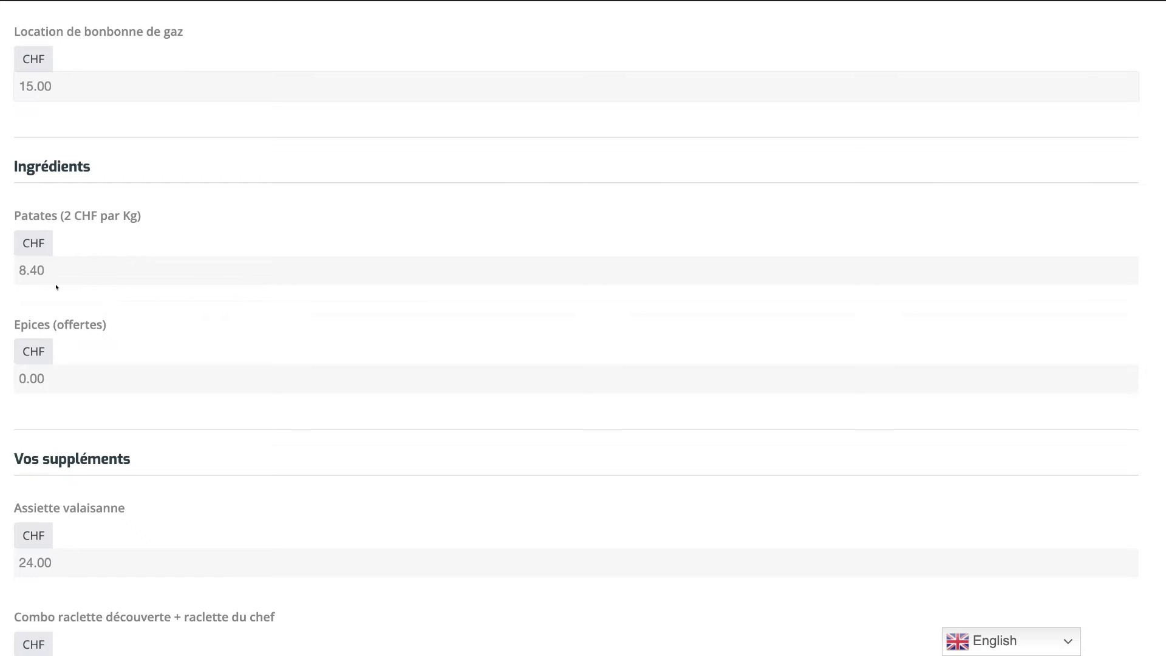
scroll(56, 287, down, 2)
scroll(61, 231, down, 1)
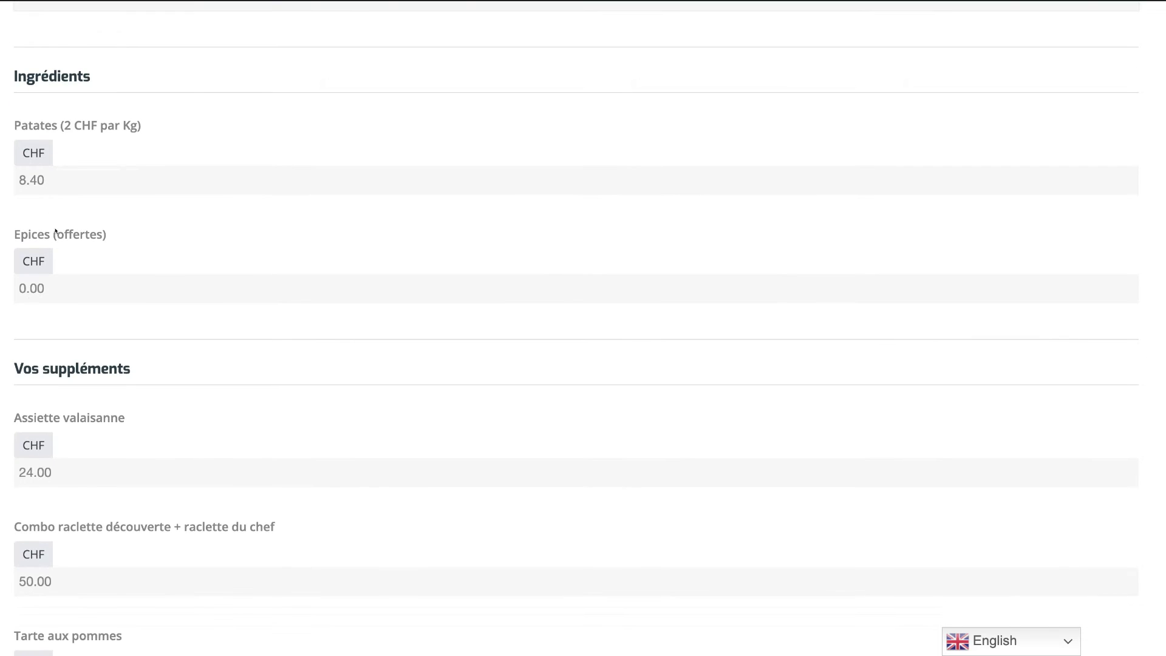
scroll(56, 230, down, 7)
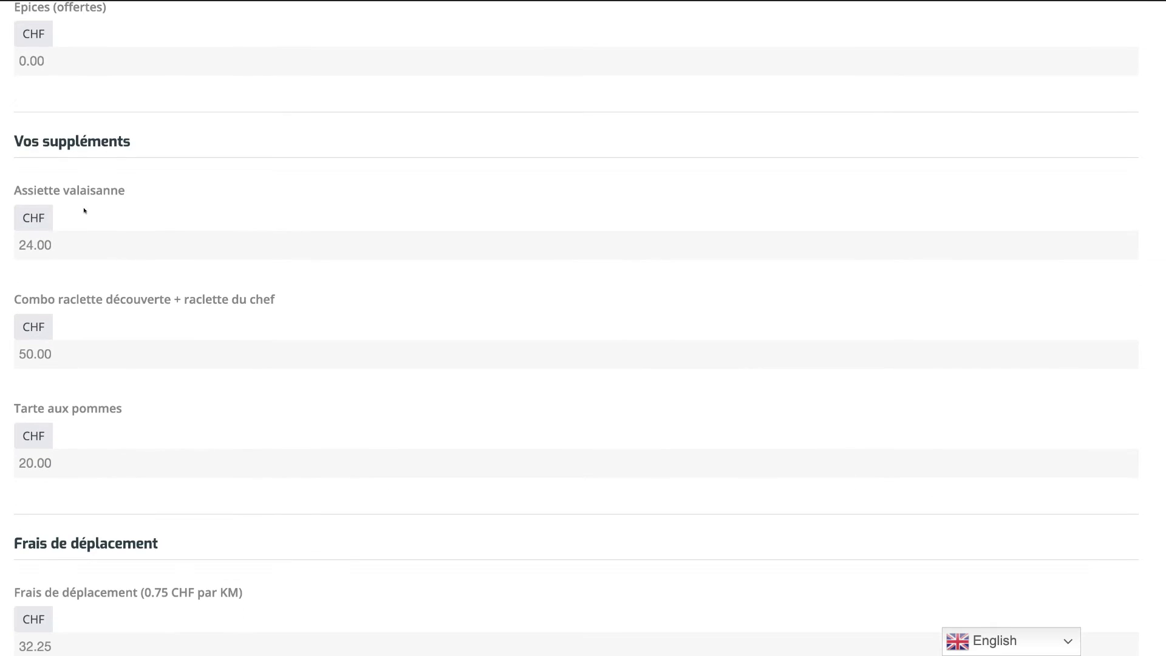
scroll(25, 220, down, 2)
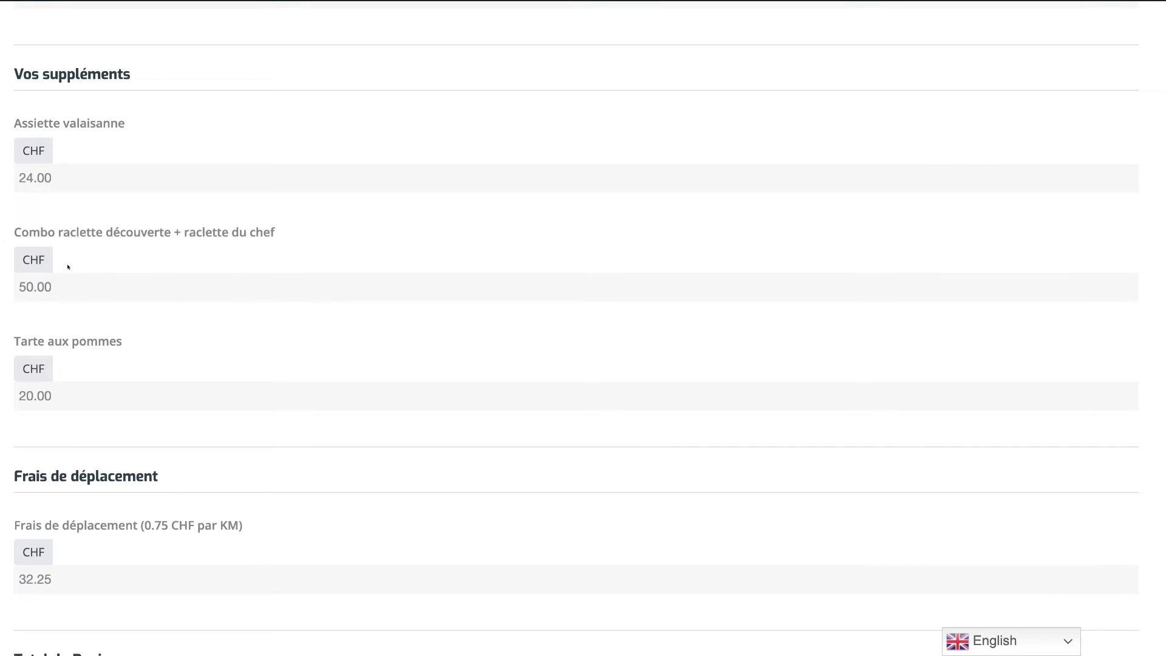
scroll(123, 283, down, 6)
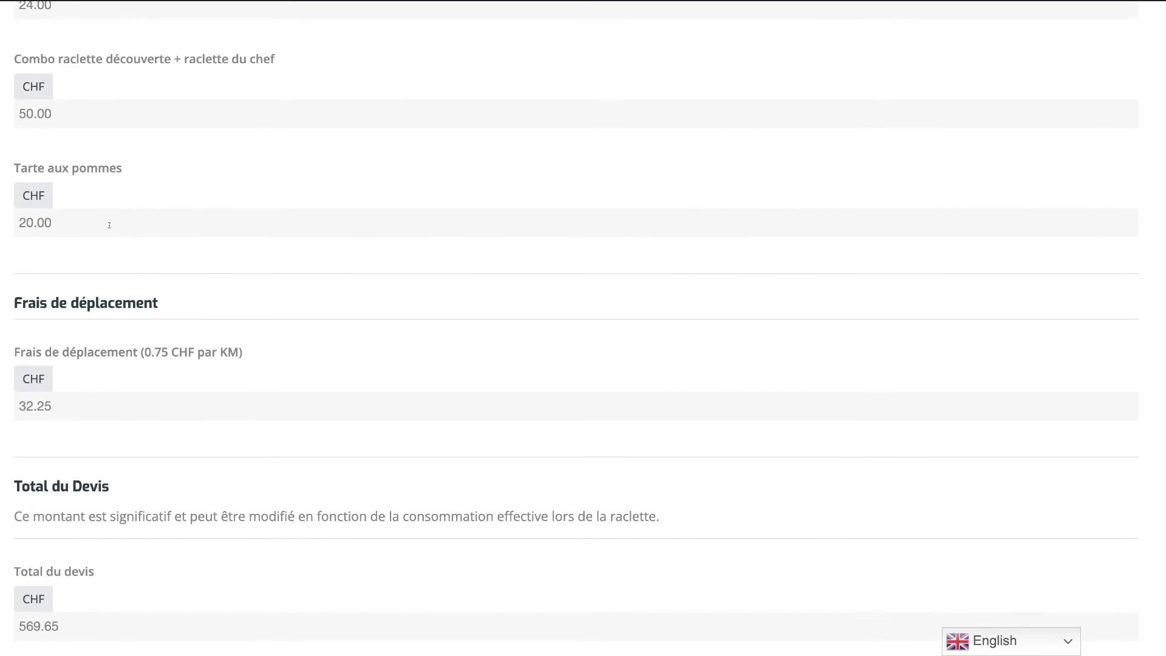
scroll(66, 242, down, 2)
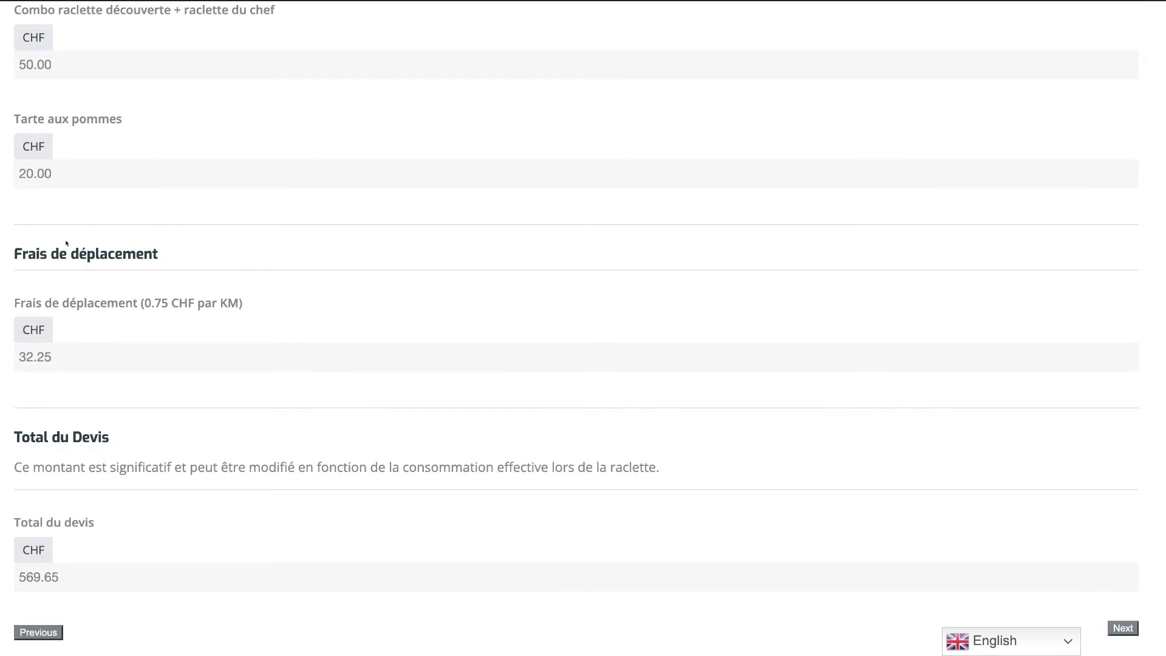
scroll(67, 243, down, 2)
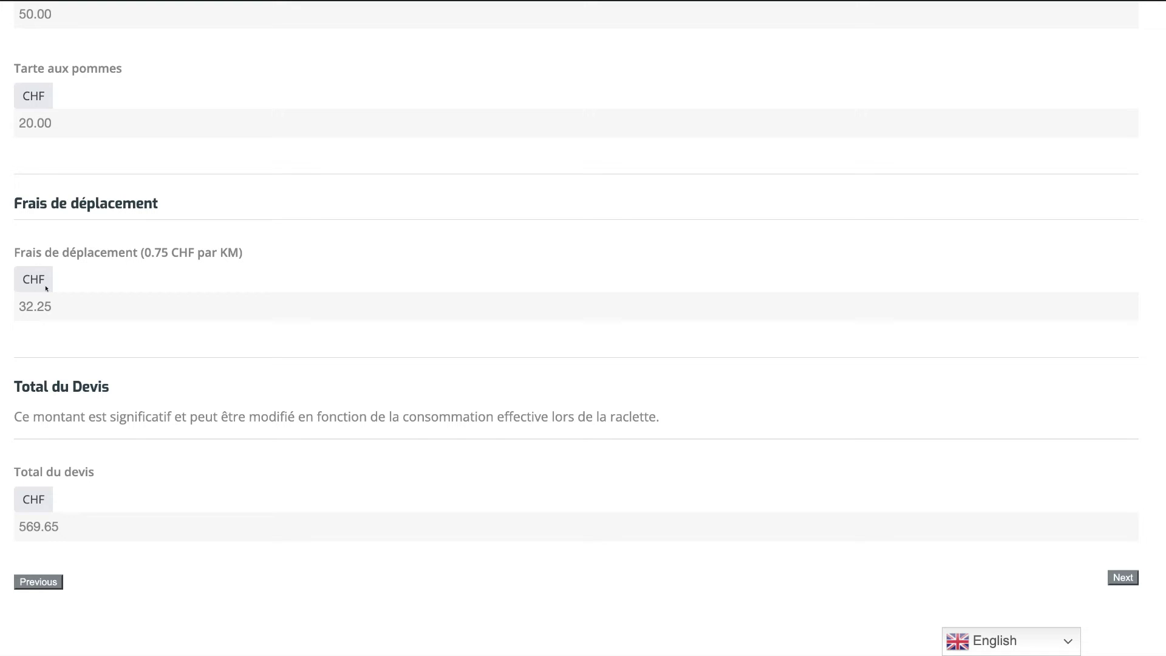
click(141, 250)
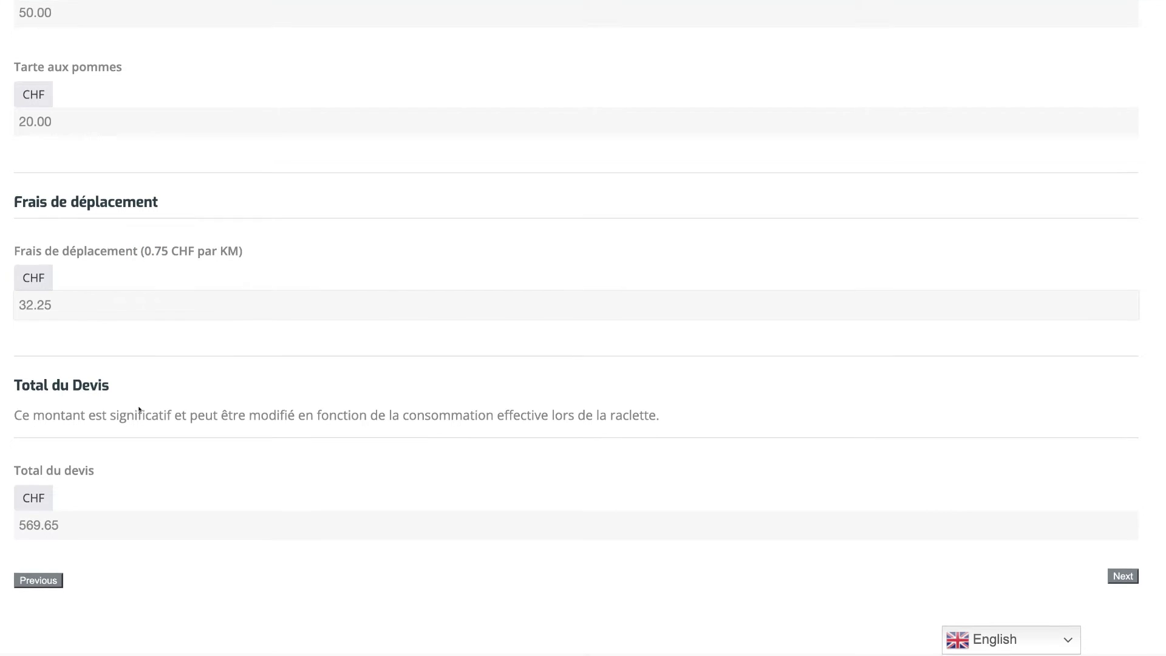
Highlight the 569.65 CHF quote total and continue to the contact information step.
double_click(13, 521)
click(63, 520)
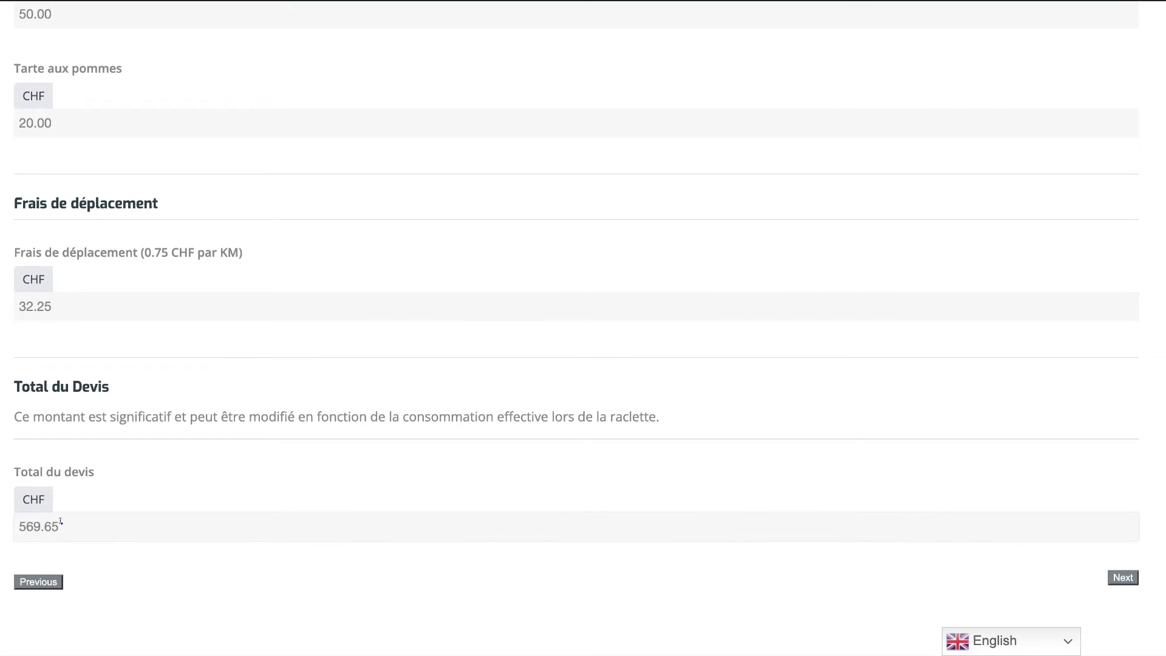
double_click(63, 520)
double_click(61, 522)
click(62, 523)
double_click(20, 523)
double_click(92, 532)
double_click(91, 531)
double_click(104, 528)
click(1123, 578)
Enter the customer's full name and company name in the booking form.
click(107, 157)
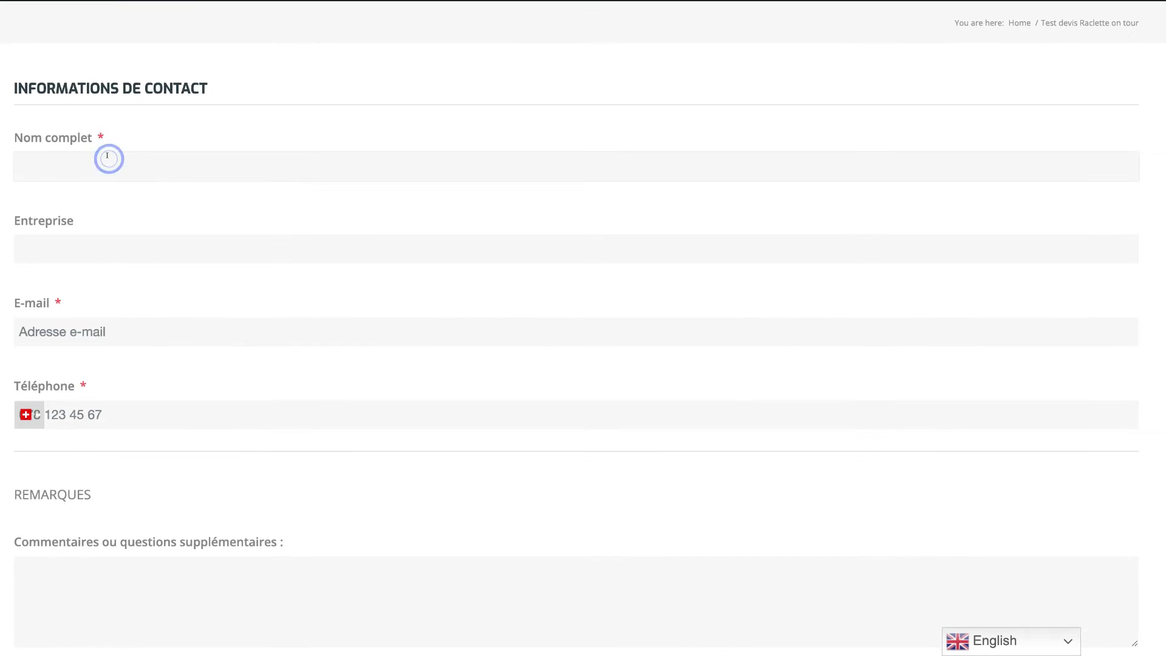
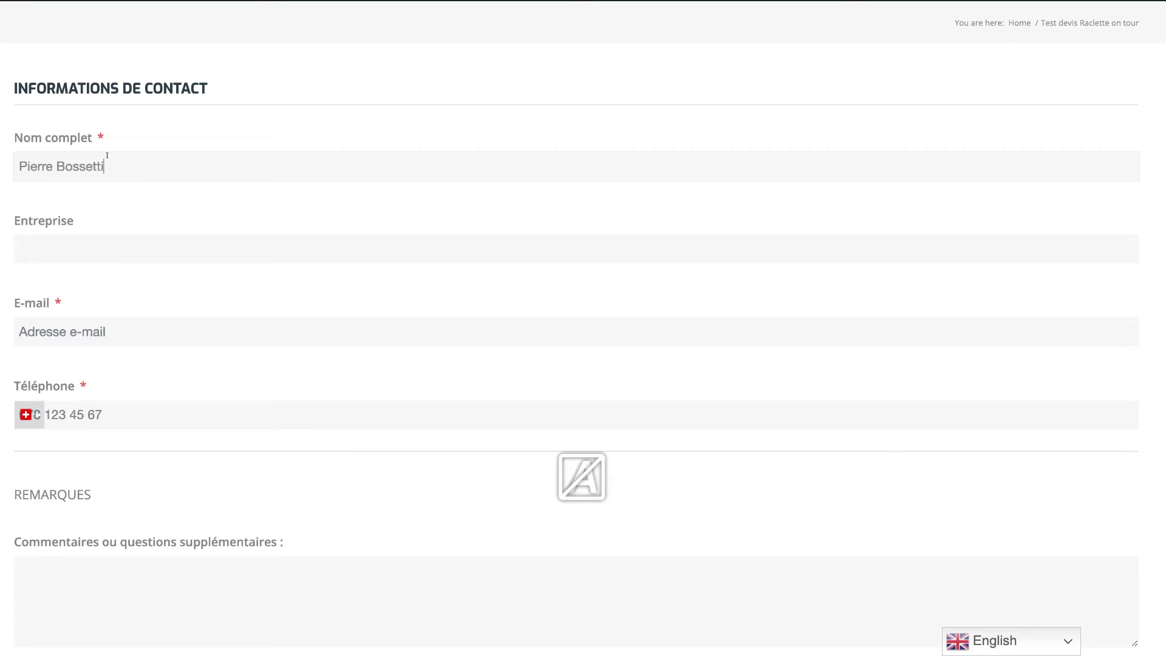
click(66, 246)
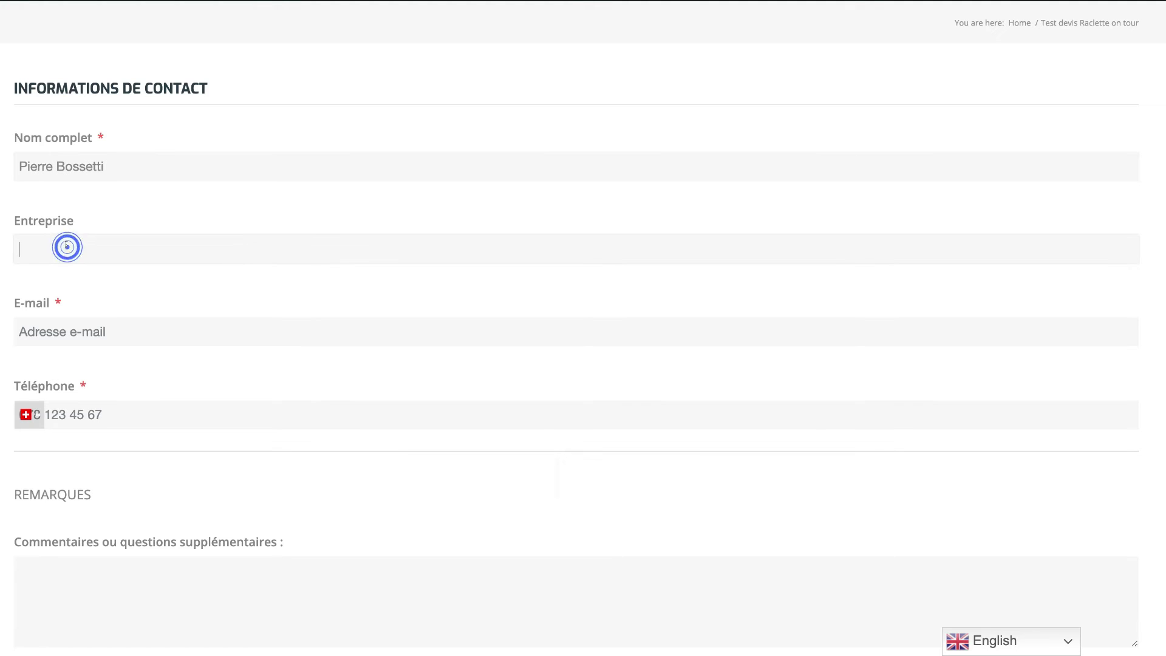
text(Ravages)
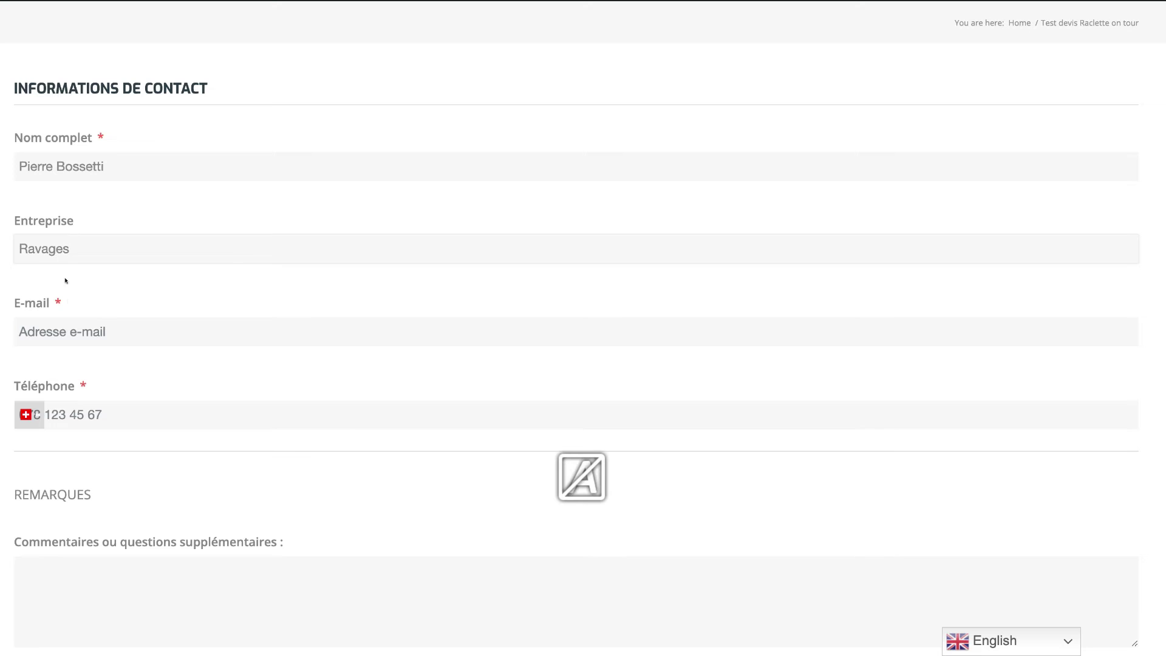
Fill in the customer's e-mail address and phone number, correcting the typos.
click(76, 318)
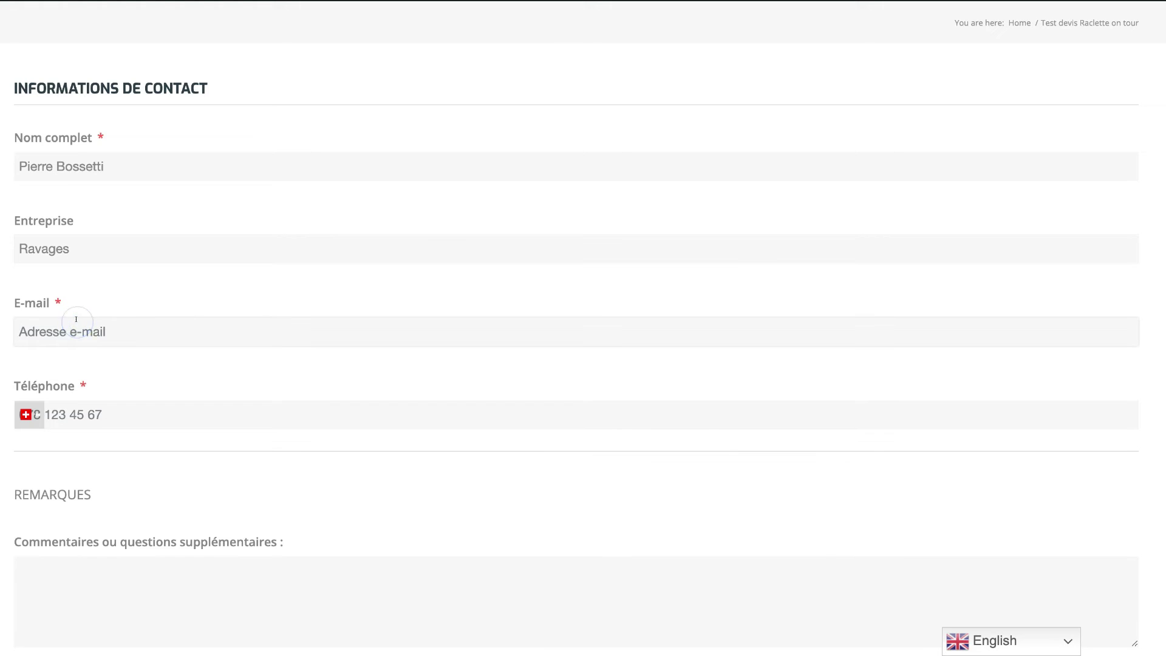
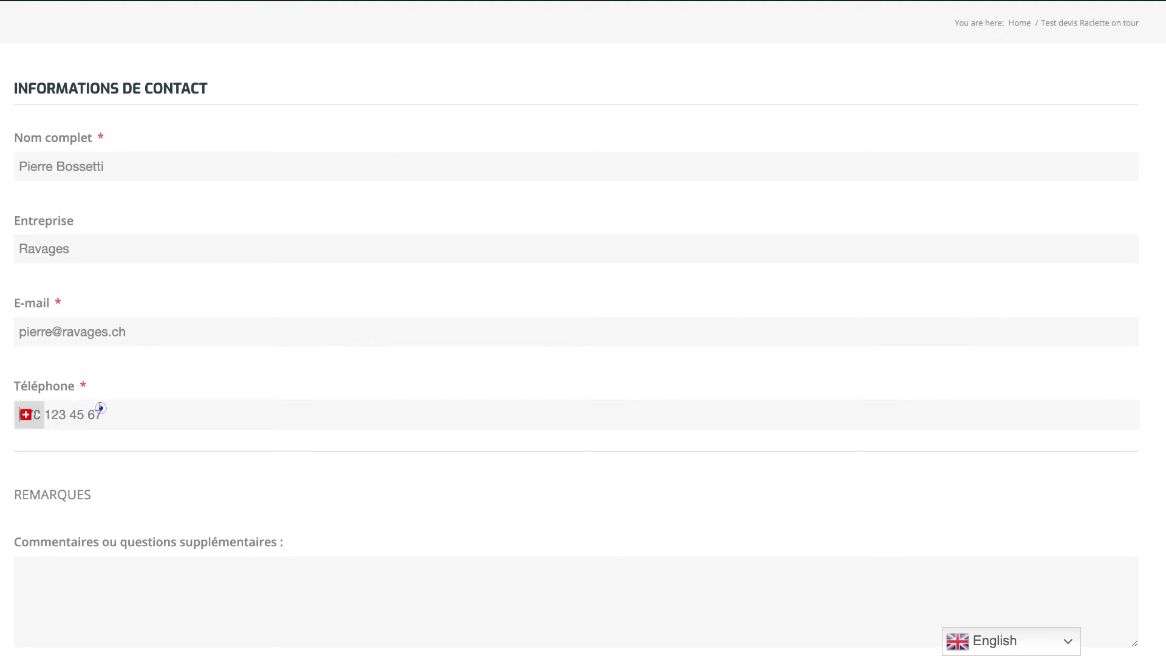
click(100, 411)
key(BackSpace)
key(BackSpace)
Add the remark 'Chaise roulante à prévoir' and submit the reservation request.
click(140, 567)
scroll(111, 479, down, 2)
click(111, 479)
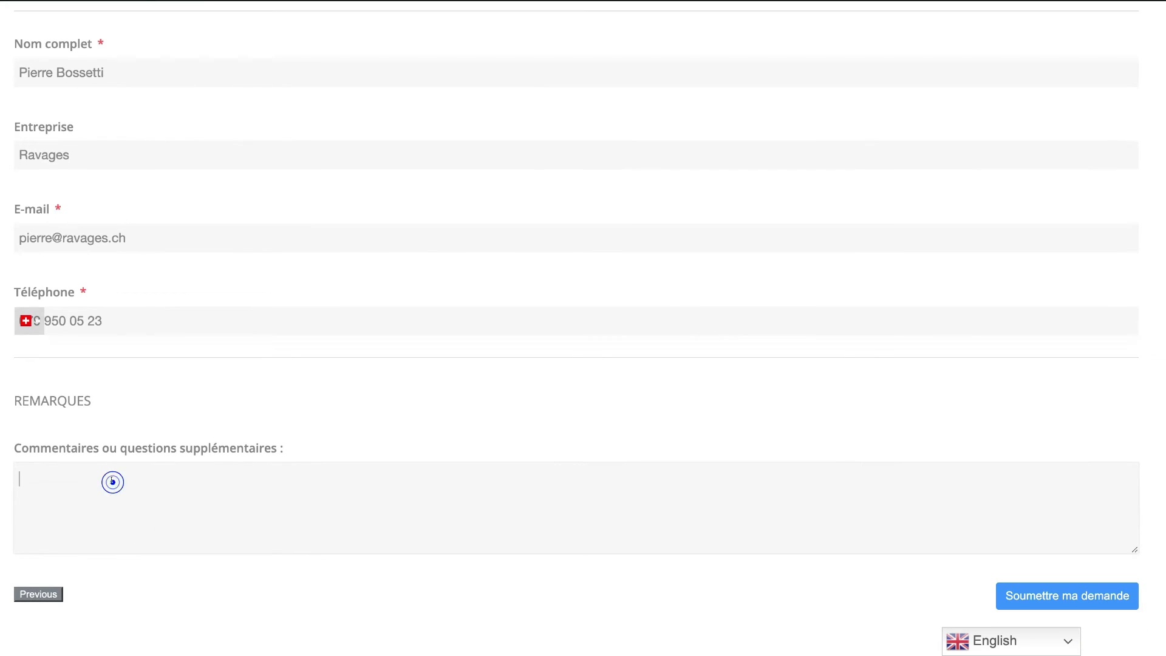
text(C)
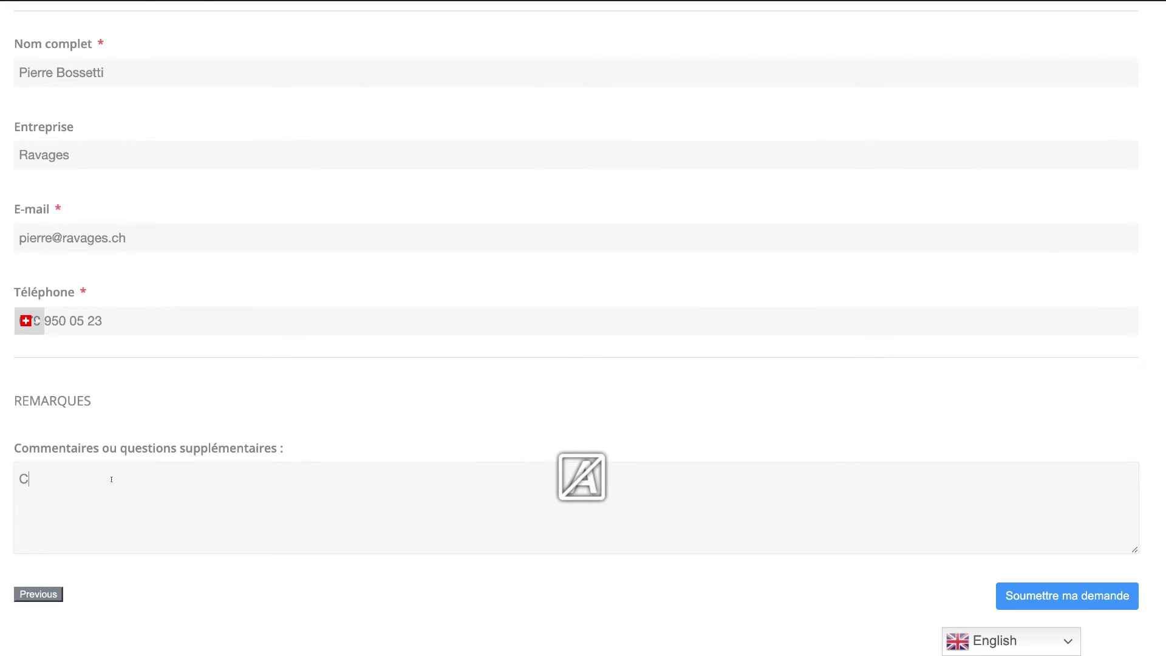
text(haise roulante à prévoir)
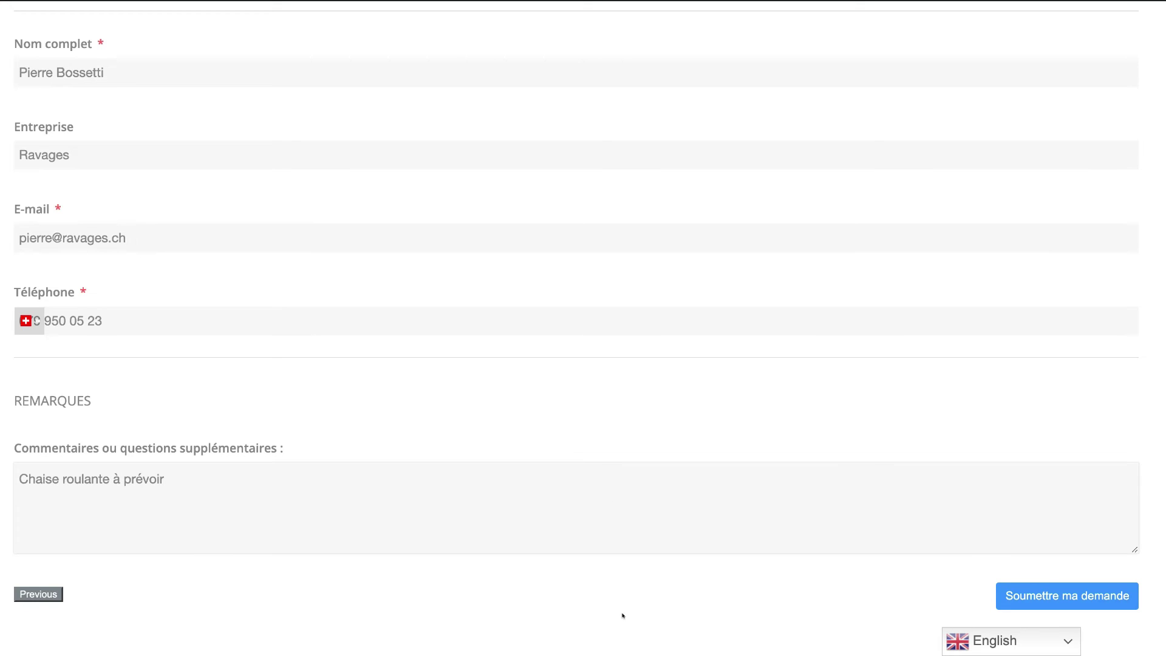
click(1030, 596)
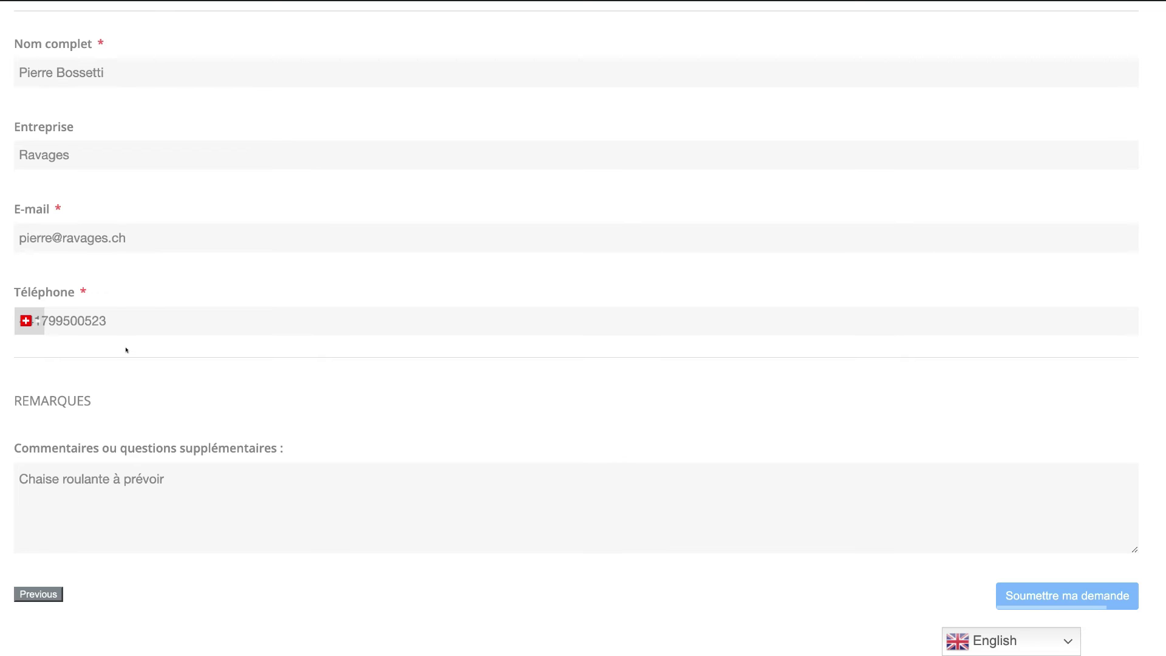
scroll(126, 350, up, 2)
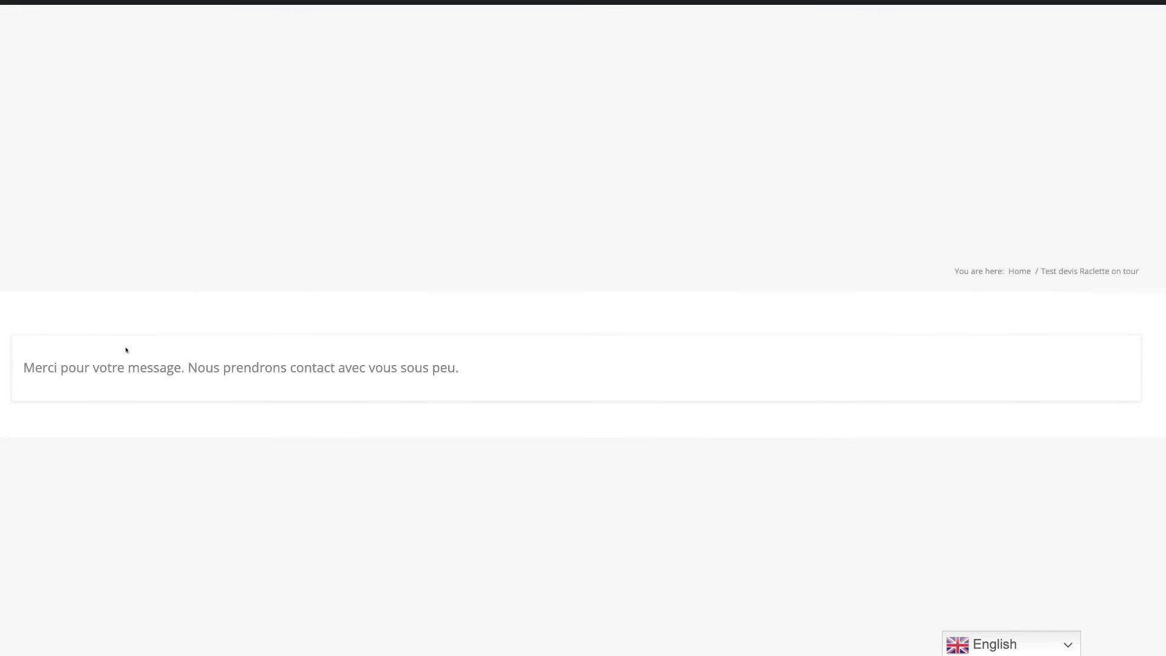
Show the Entries list for the Raclette on tour test form, revealing new entry #4.
scroll(70, 341, down, 2)
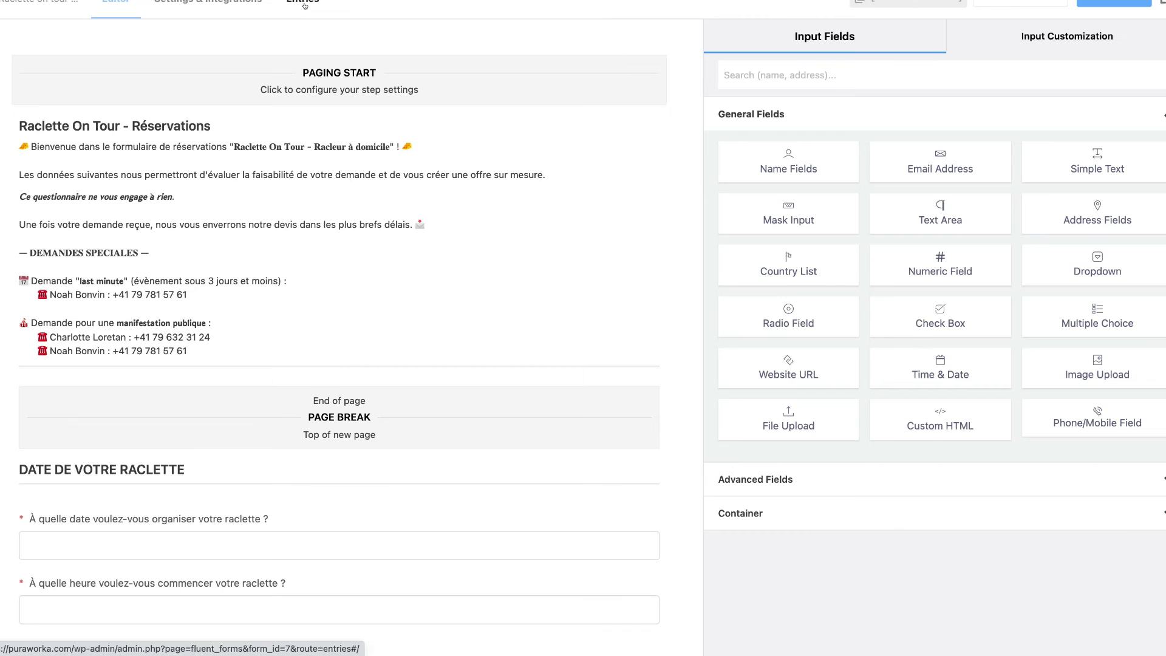
click(305, 6)
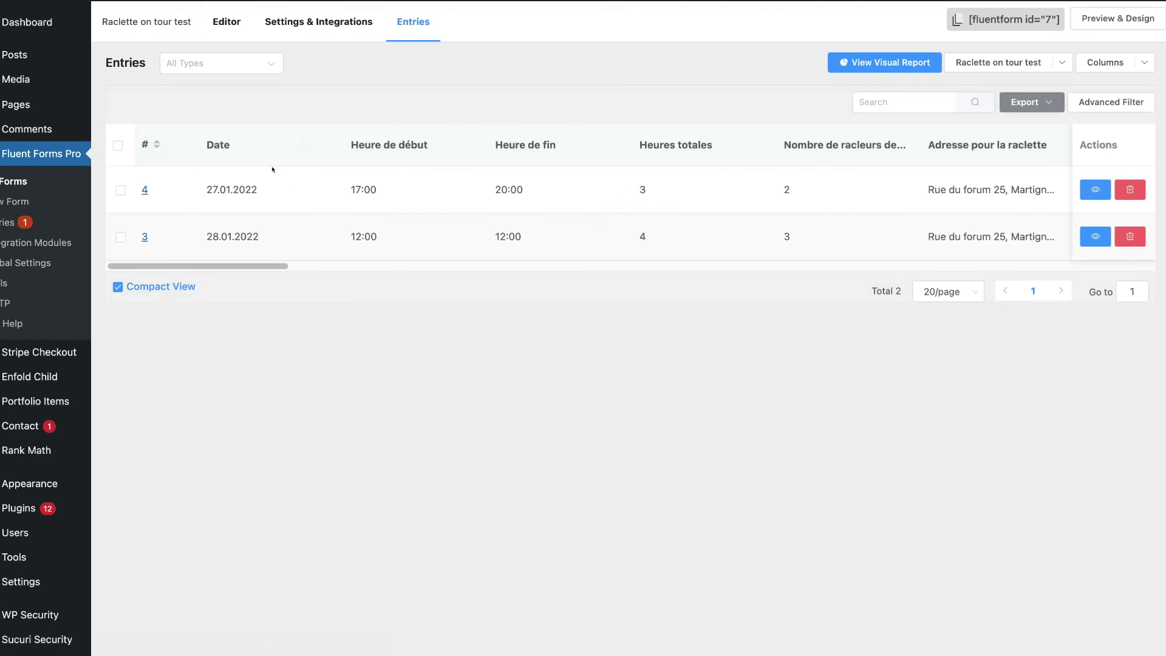
Open entry #4 and scroll through its Entry Details.
click(143, 190)
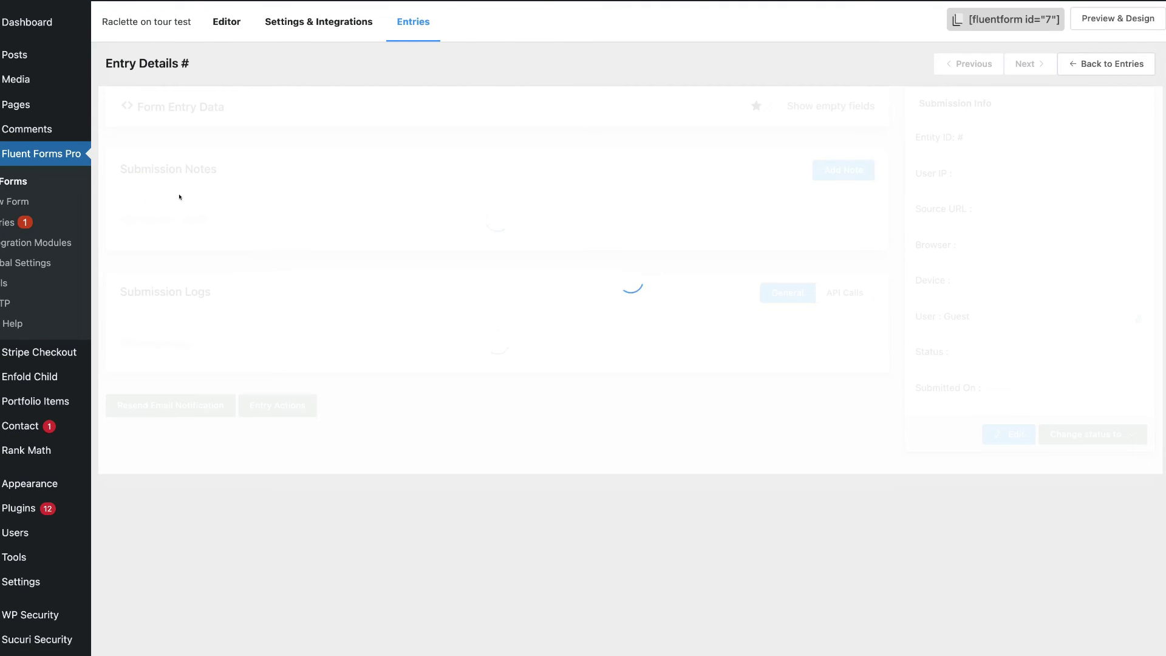
scroll(140, 165, down, 1)
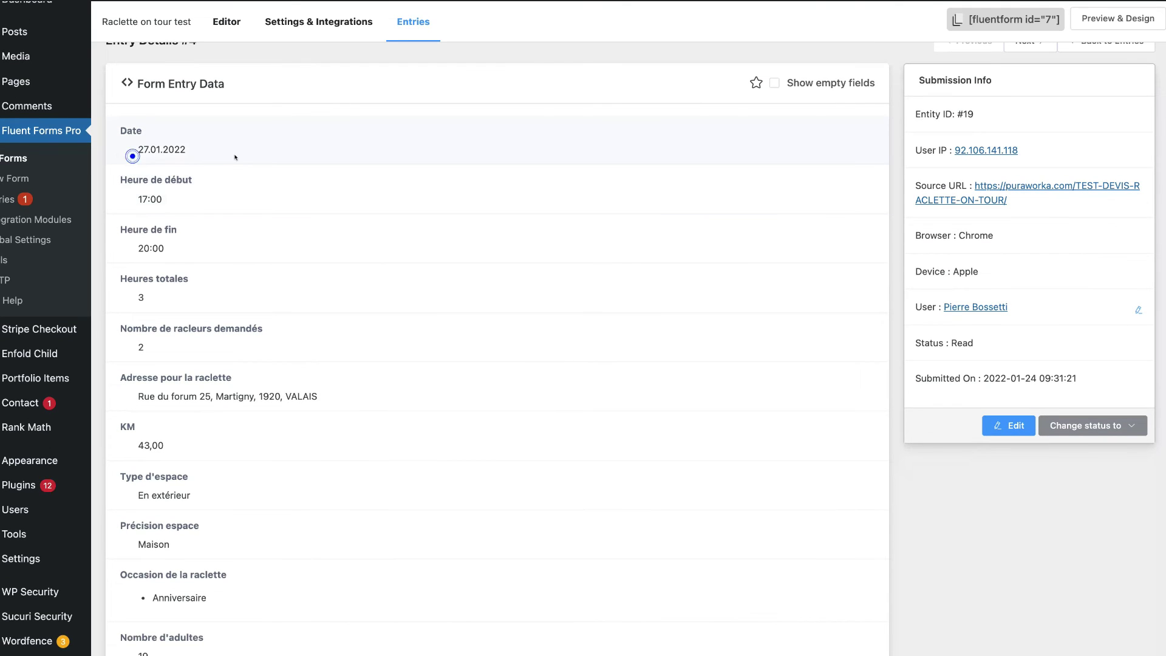
scroll(142, 182, down, 1)
scroll(144, 218, down, 1)
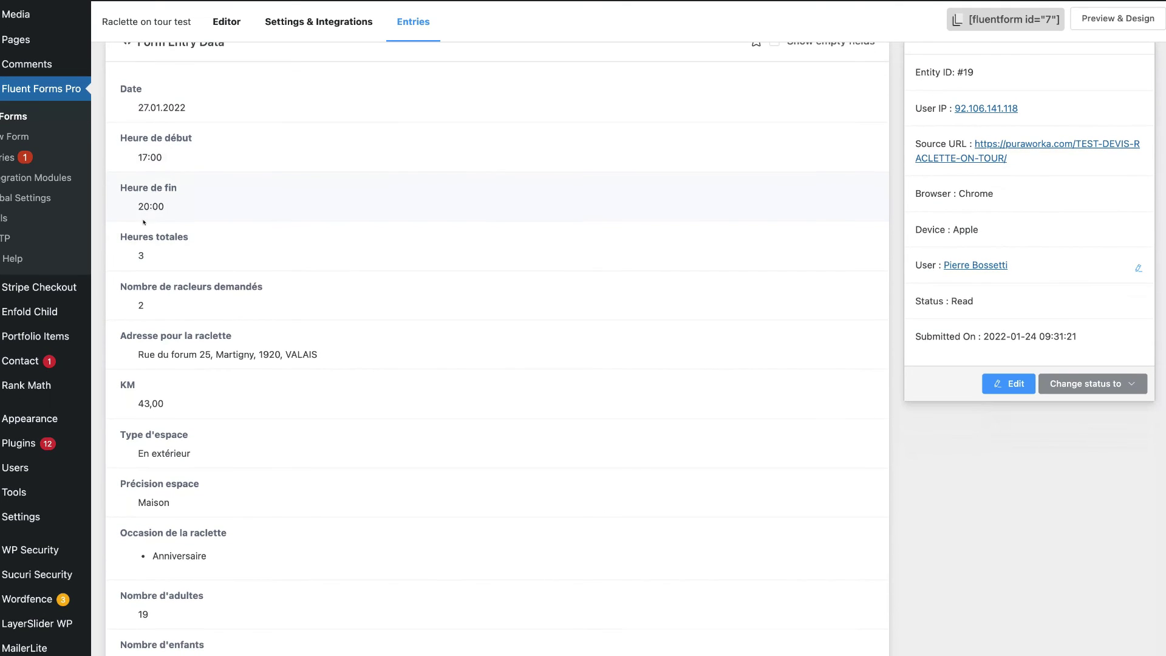
scroll(159, 230, down, 3)
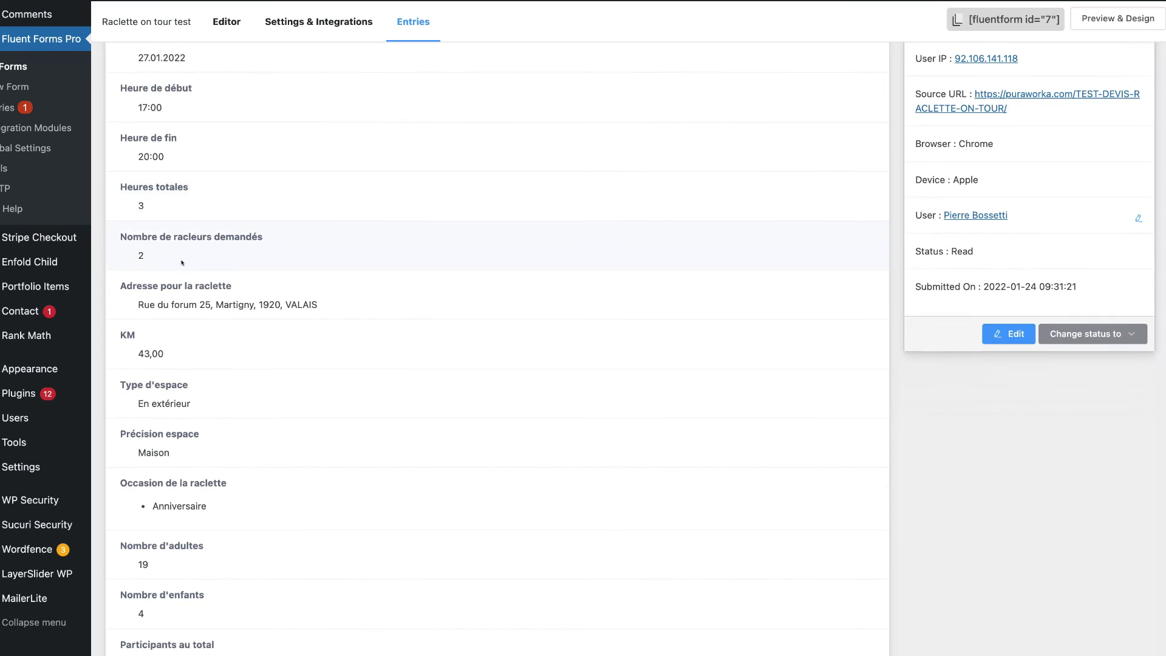
scroll(143, 228, down, 2)
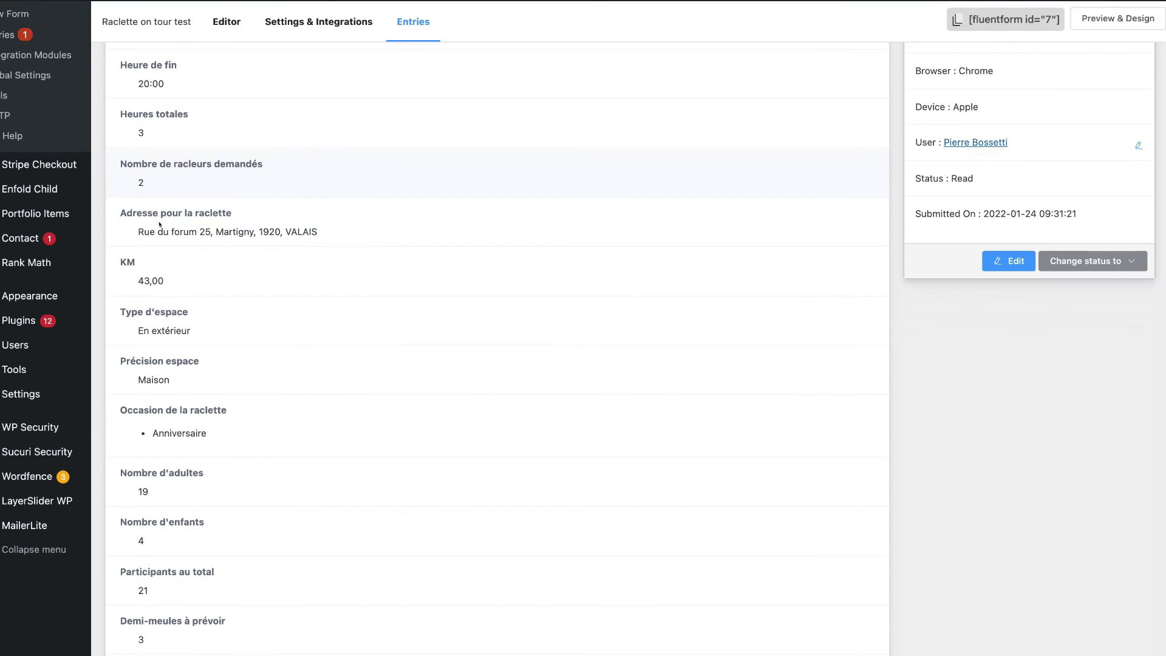
scroll(243, 240, down, 2)
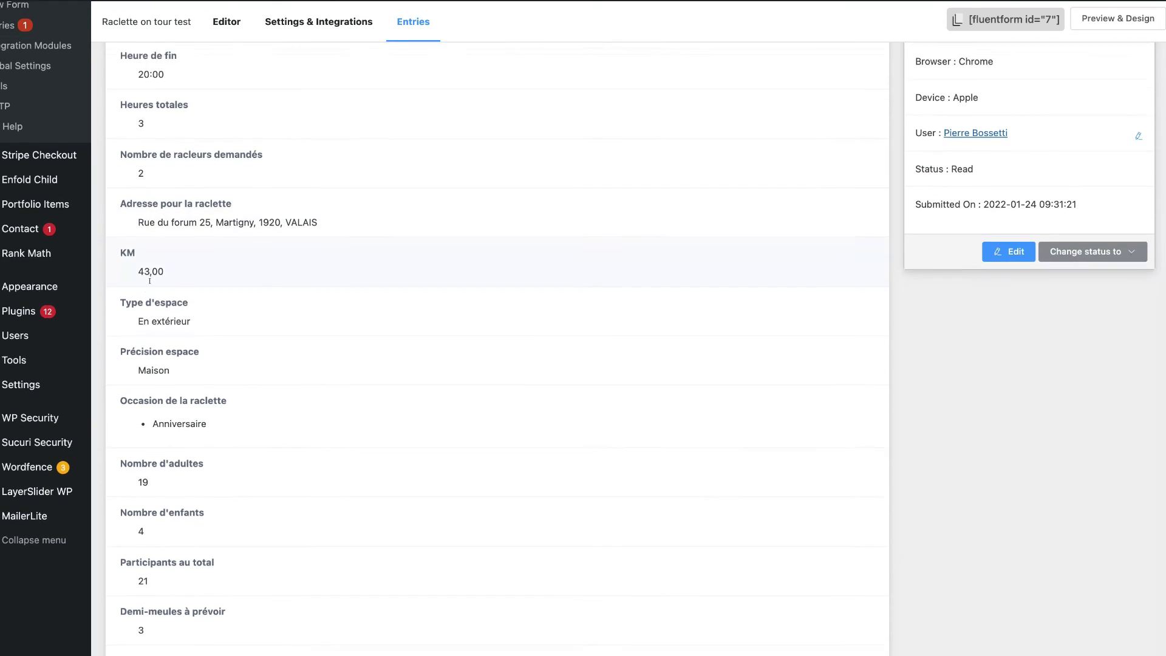
scroll(137, 223, down, 5)
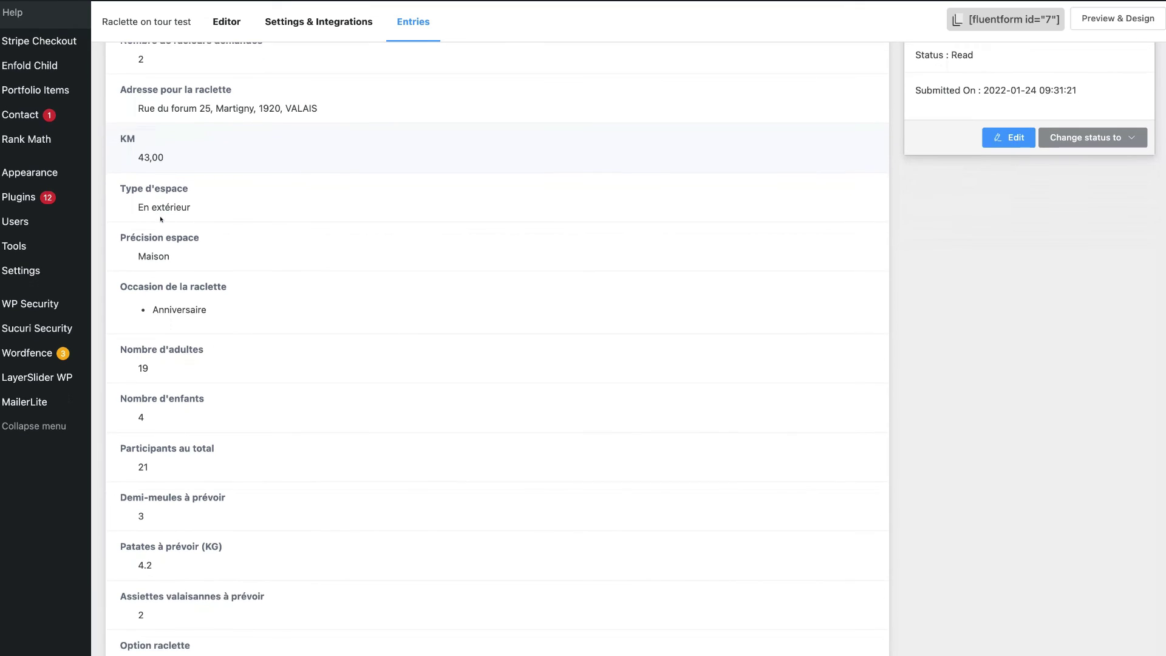
scroll(166, 189, down, 3)
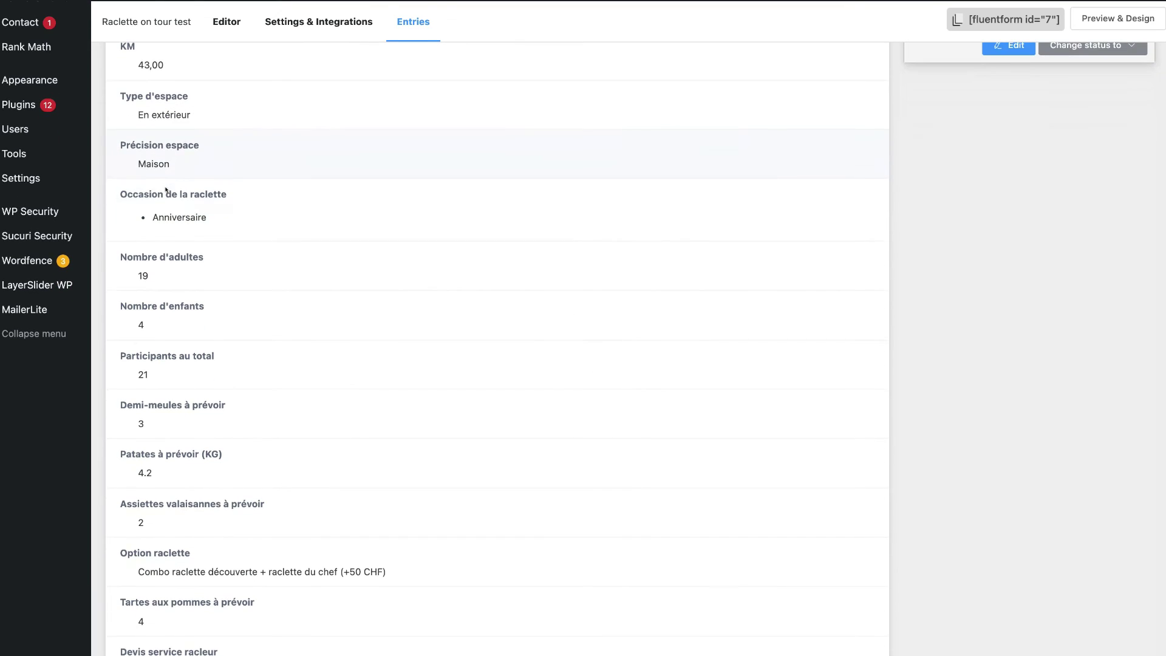
scroll(183, 161, down, 2)
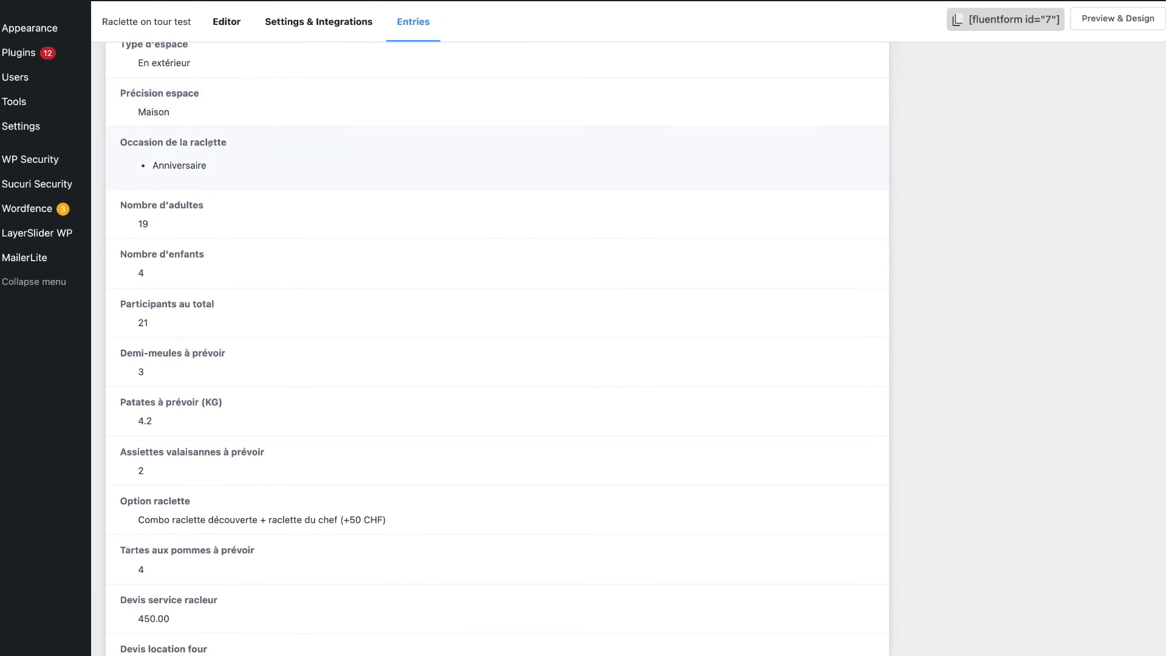
scroll(204, 177, down, 3)
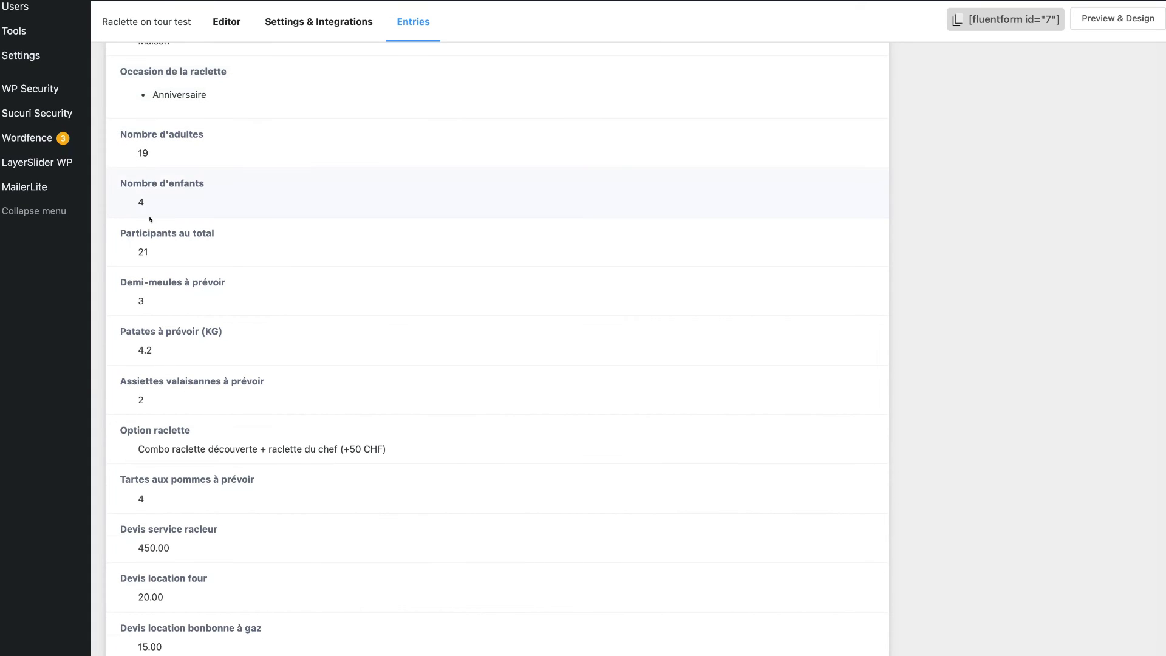
scroll(150, 220, down, 5)
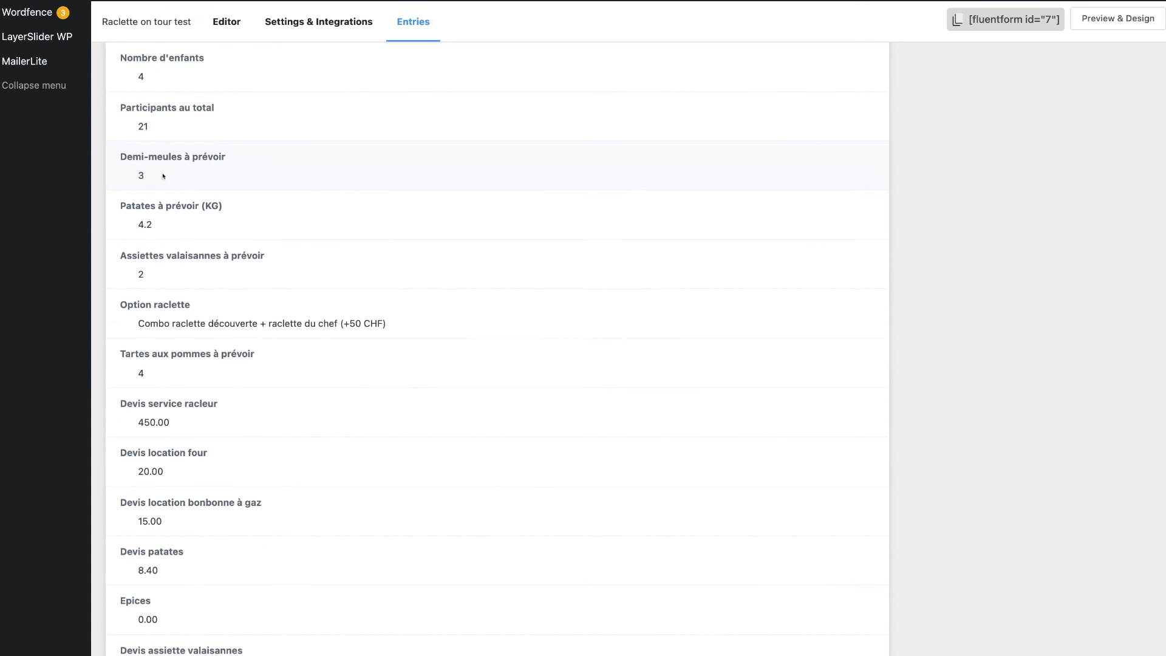
scroll(261, 179, down, 4)
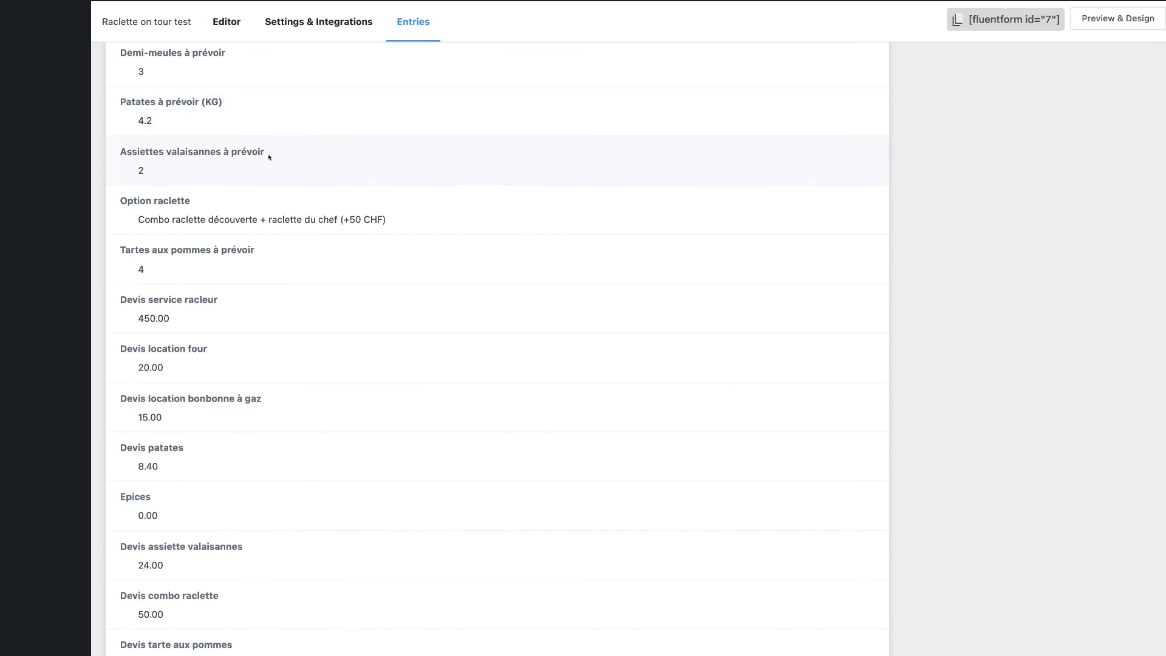
scroll(266, 214, down, 7)
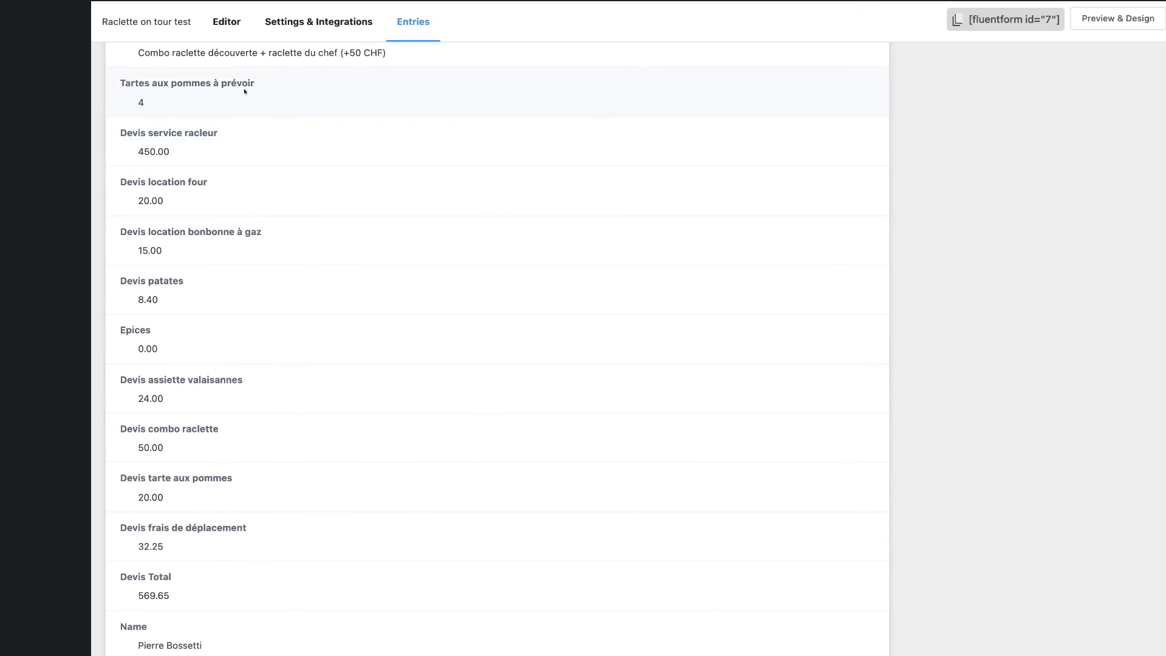
Highlight the quote lines, Devis Total and contact details, then switch to the Informations nécessaires slide.
drag(119, 131, 338, 338)
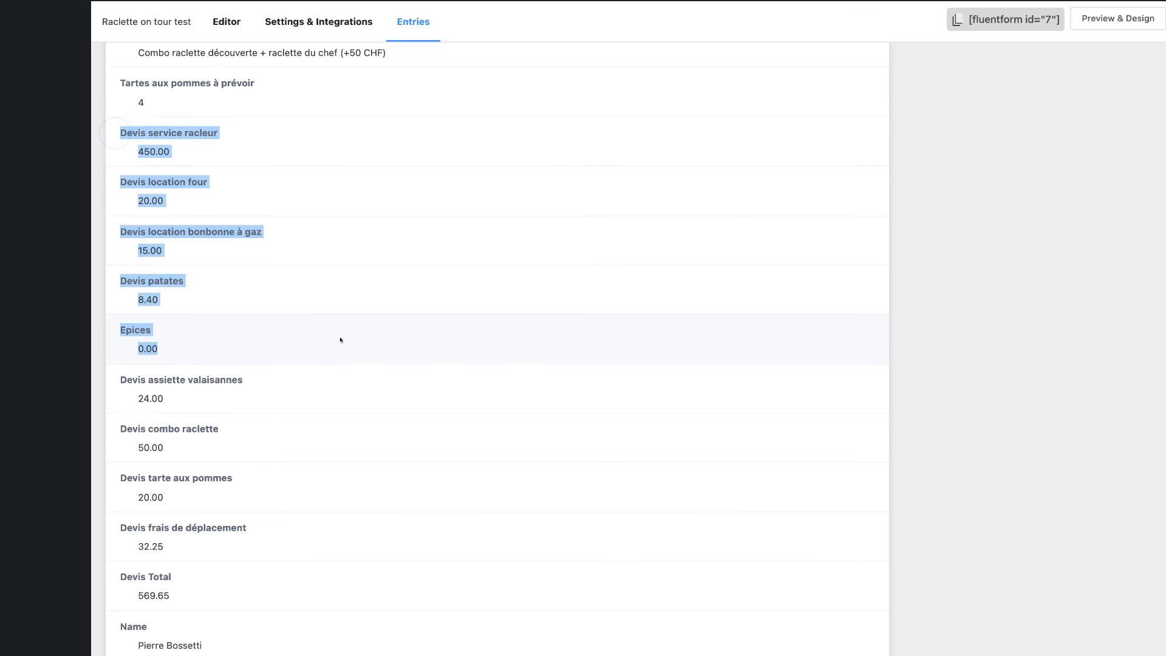
click(290, 253)
drag(113, 128, 394, 461)
scroll(394, 461, down, 5)
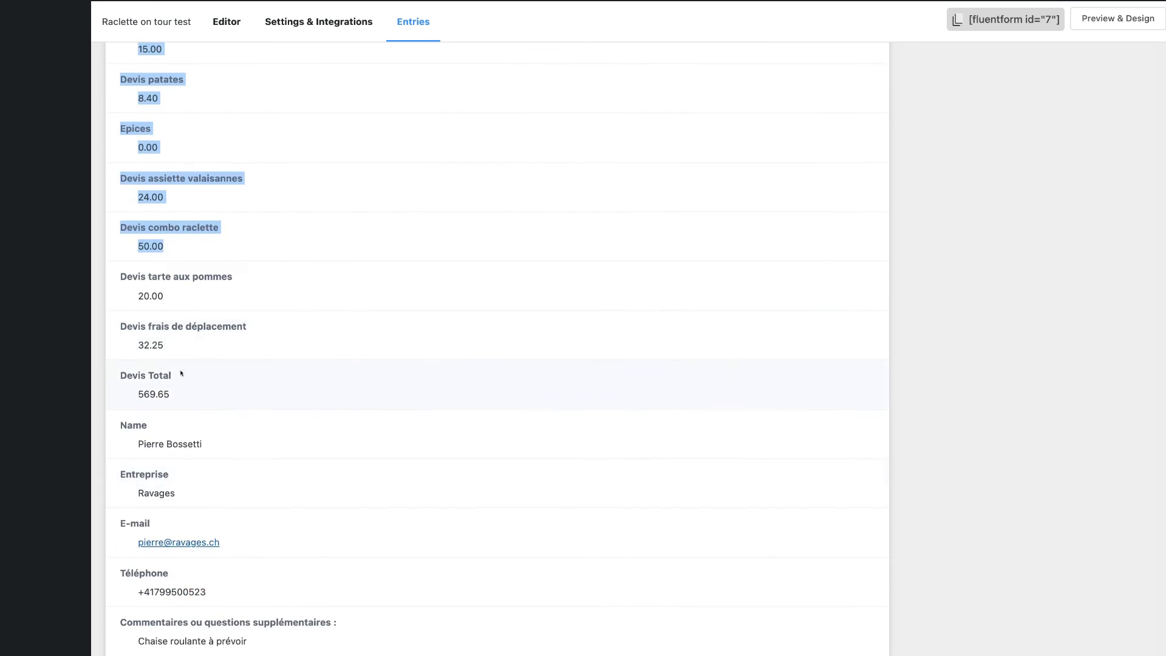
triple_click(122, 373)
scroll(122, 374, down, 3)
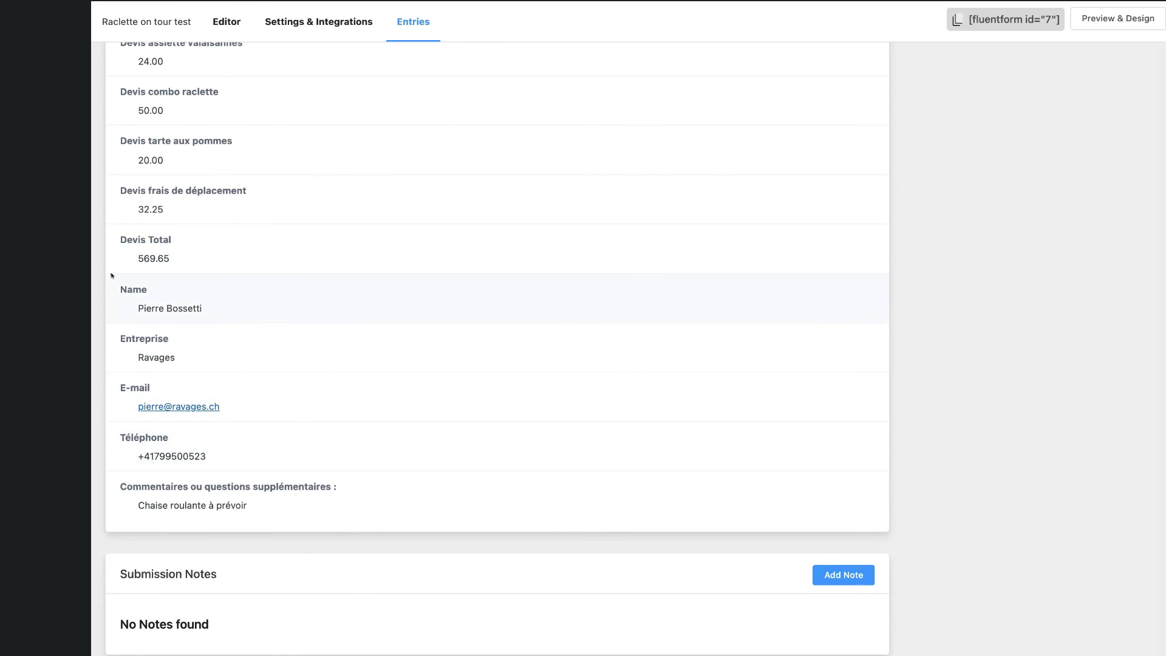
drag(112, 275, 391, 508)
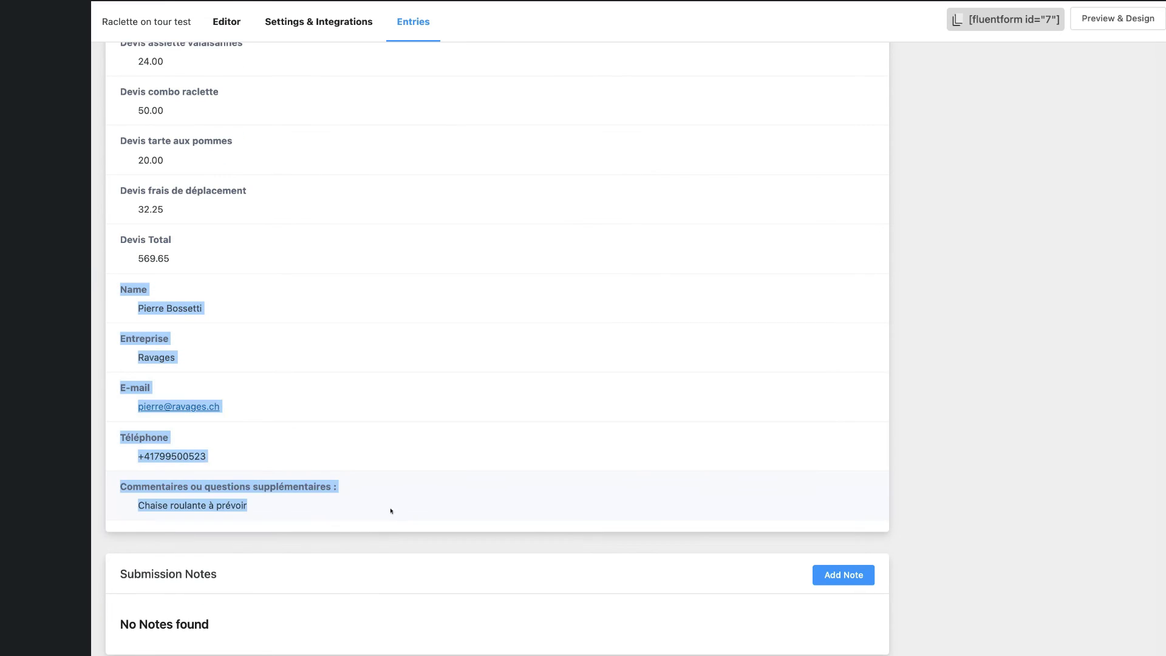
click(395, 512)
scroll(372, 503, down, 2)
scroll(371, 503, up, 15)
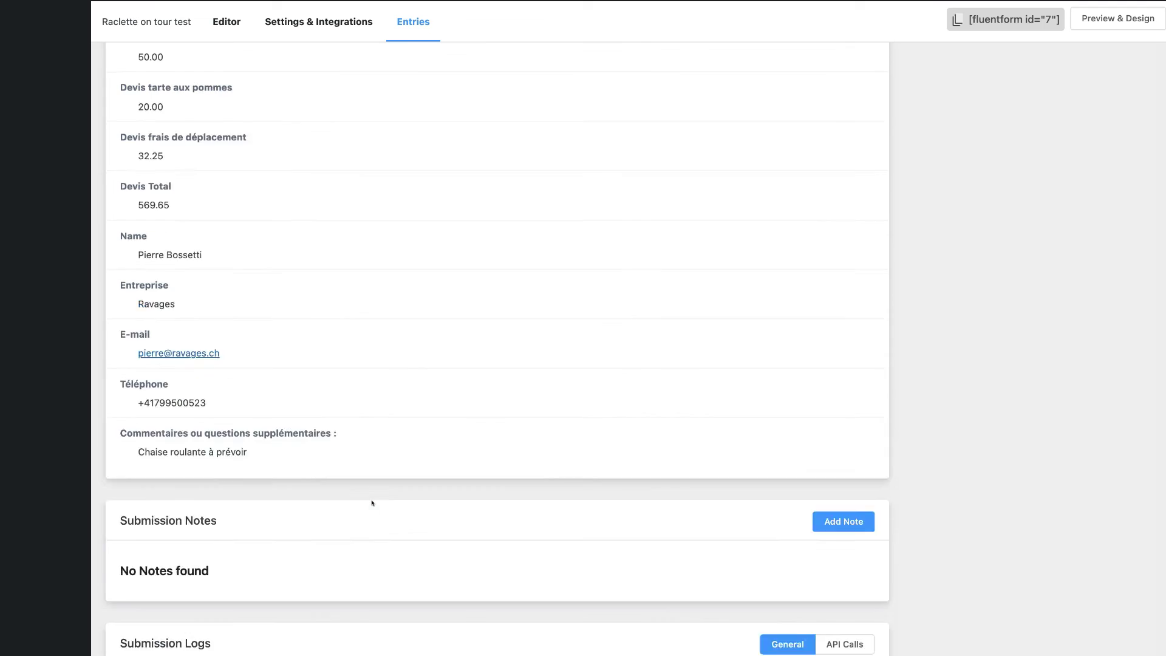
scroll(372, 503, down, 1)
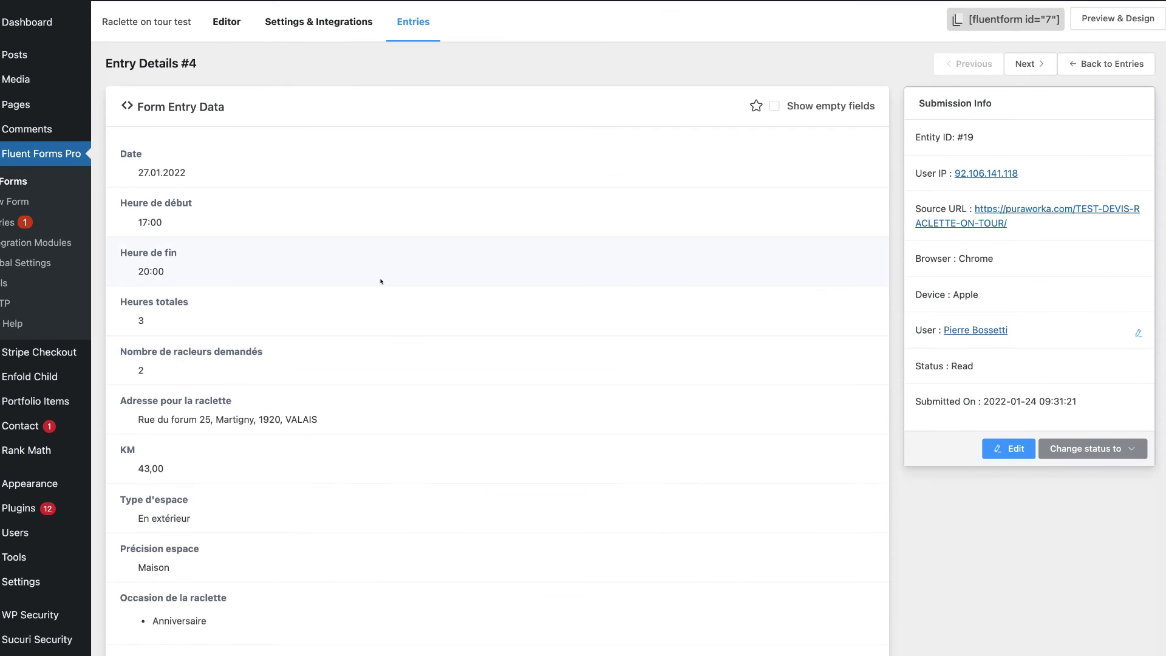
key(ctrl+Left)
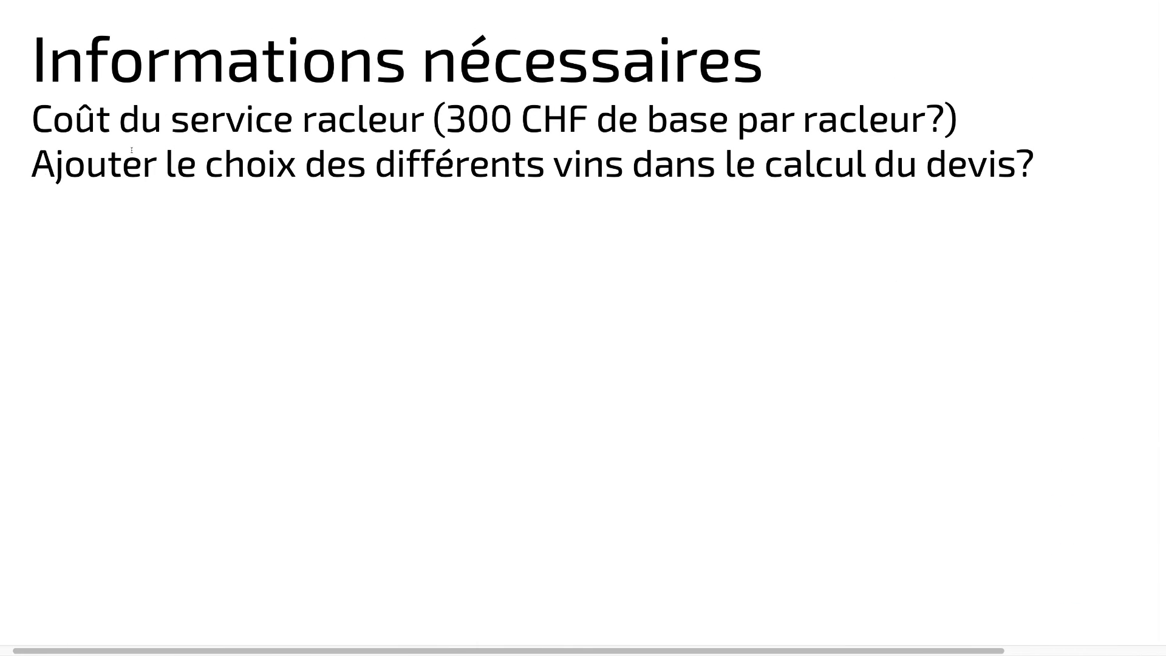